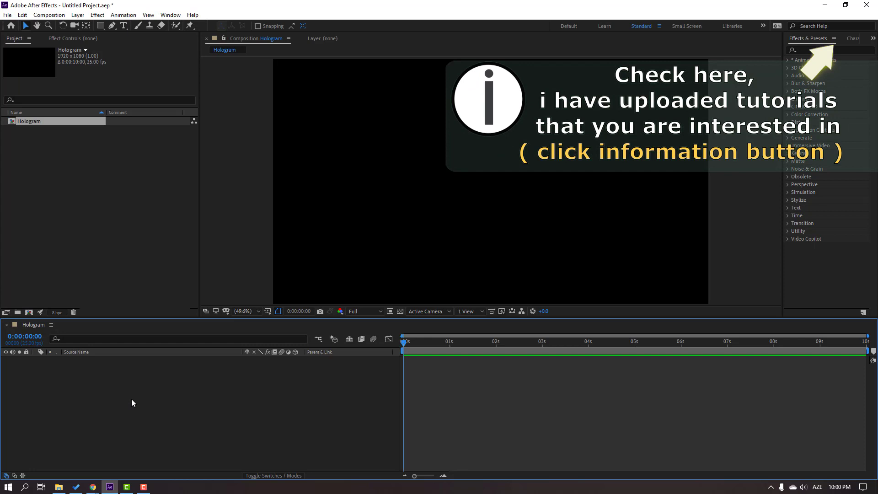
Step: Create a new full-comp solid layer named E3D in the Hologram composition
right_click(131, 398)
mouse_move(155, 299)
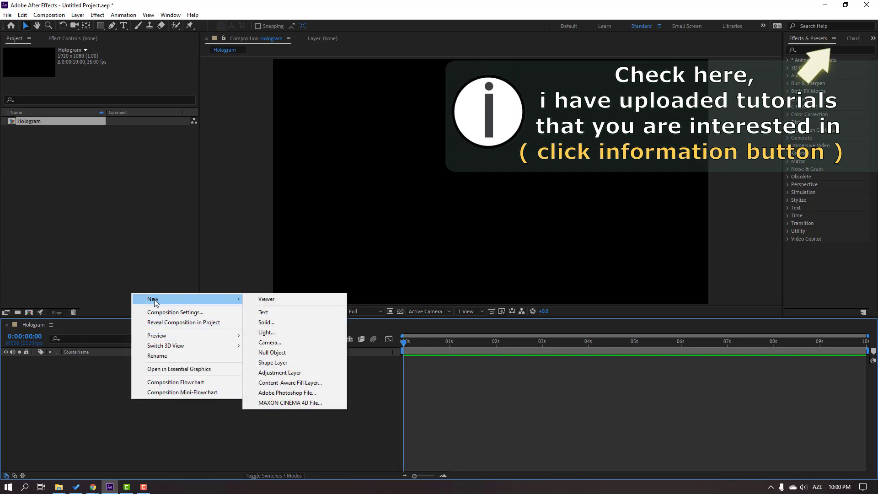
left_click(295, 324)
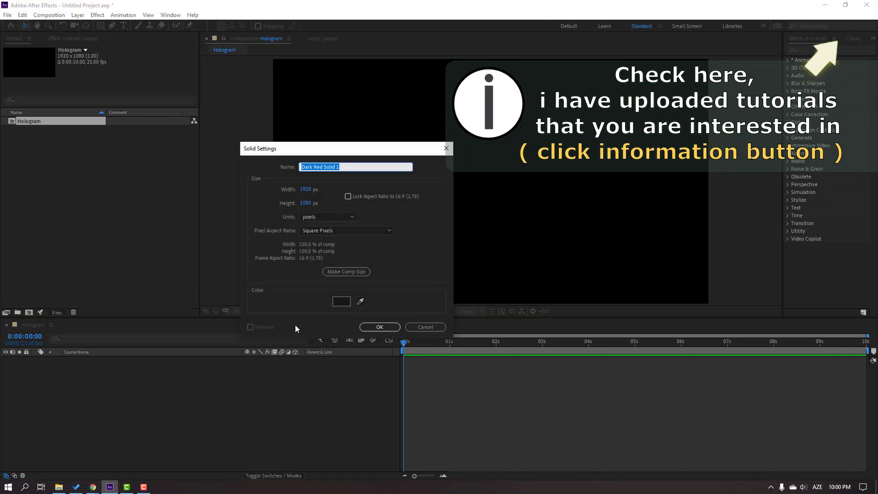
type("E3")
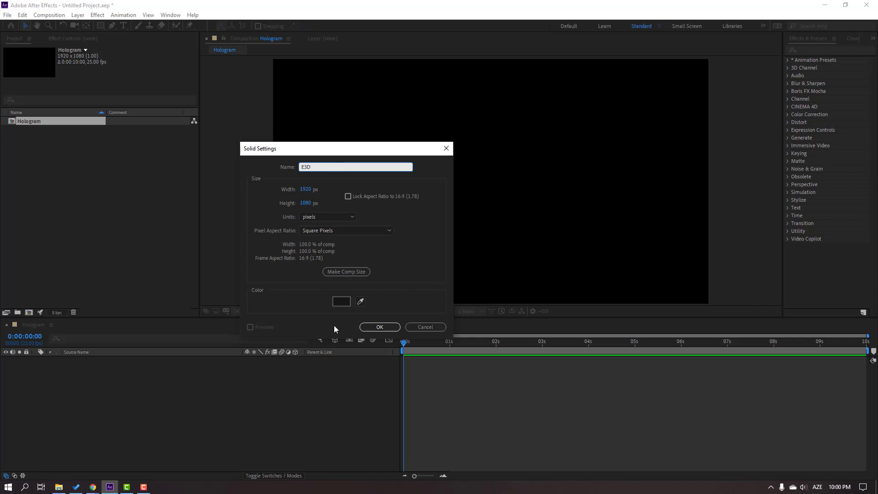
type("D")
left_click(379, 326)
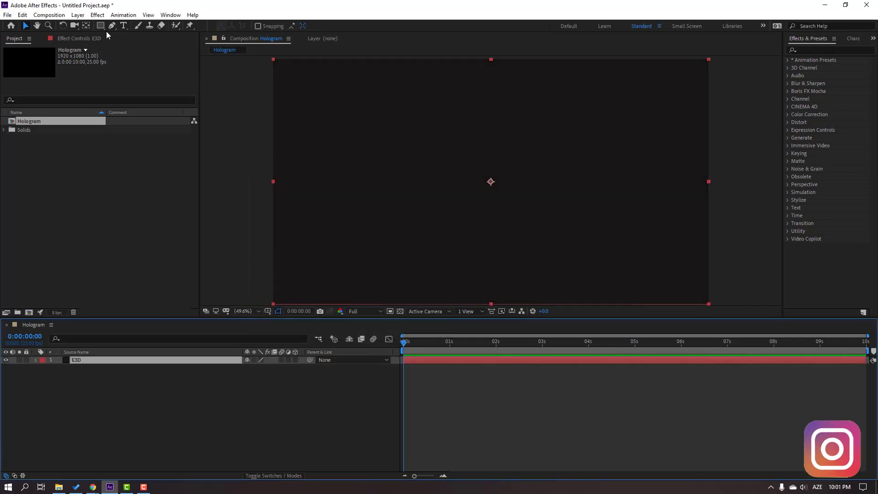
Step: Apply the Video Copilot Element effect to the E3D solid
left_click(97, 15)
mouse_move(104, 283)
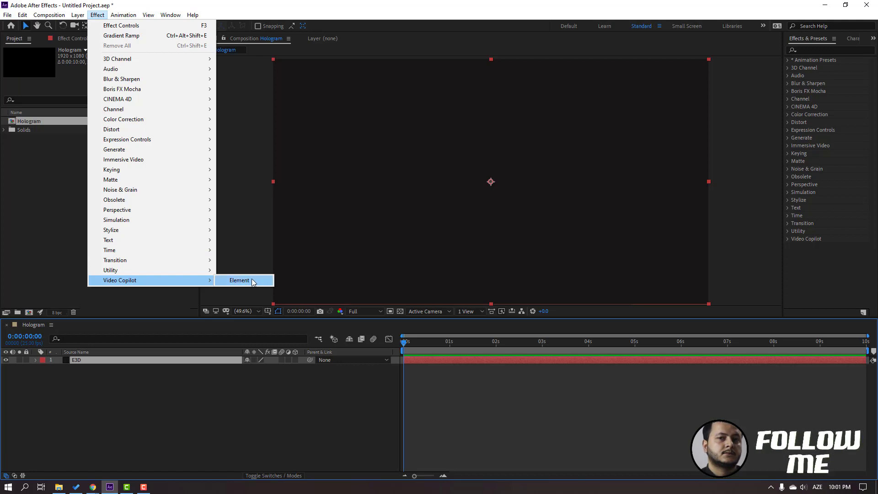
left_click(251, 280)
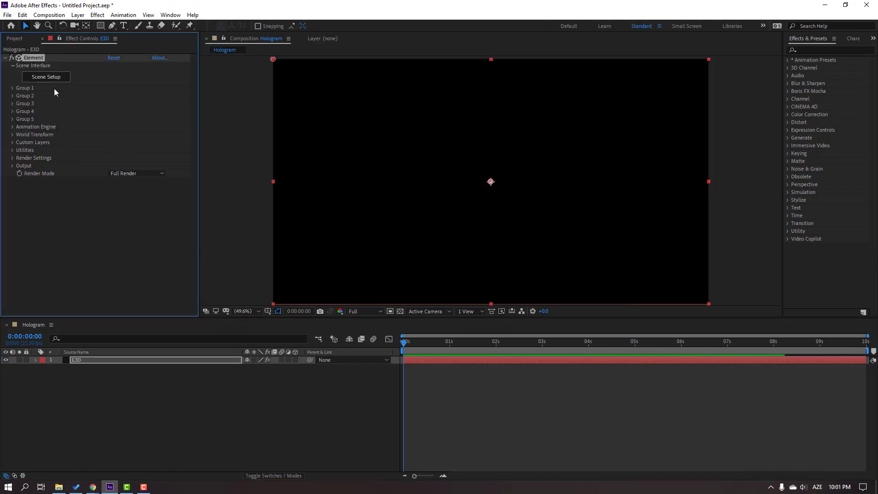
Step: In Scene Setup, add rock_03 from Starter_Pack_Physical, orbit the preview, and accept the scene
left_click(55, 79)
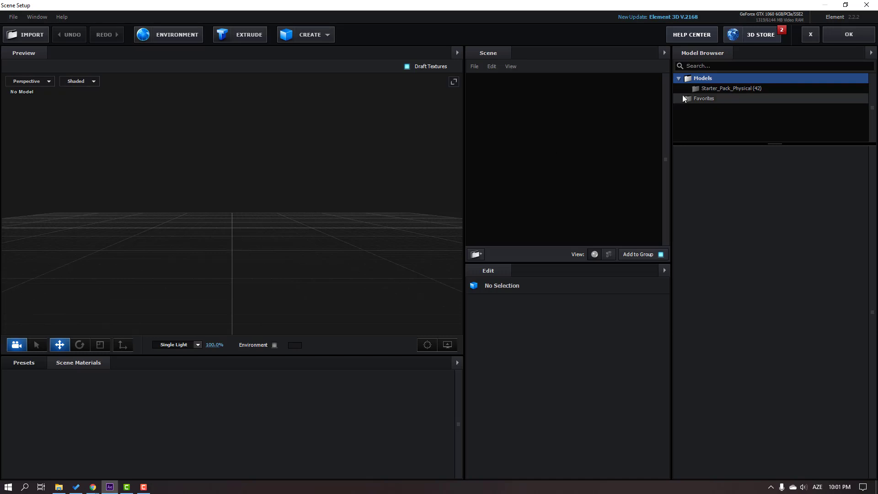
left_click(738, 88)
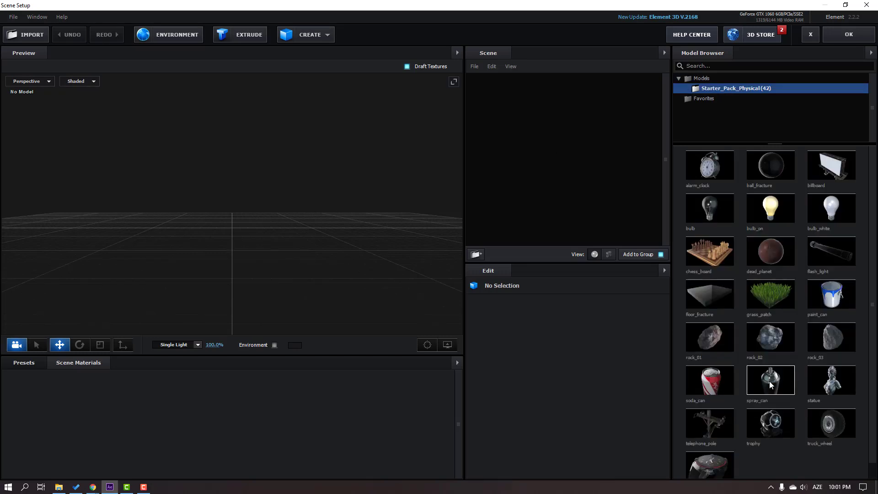
left_click(830, 341)
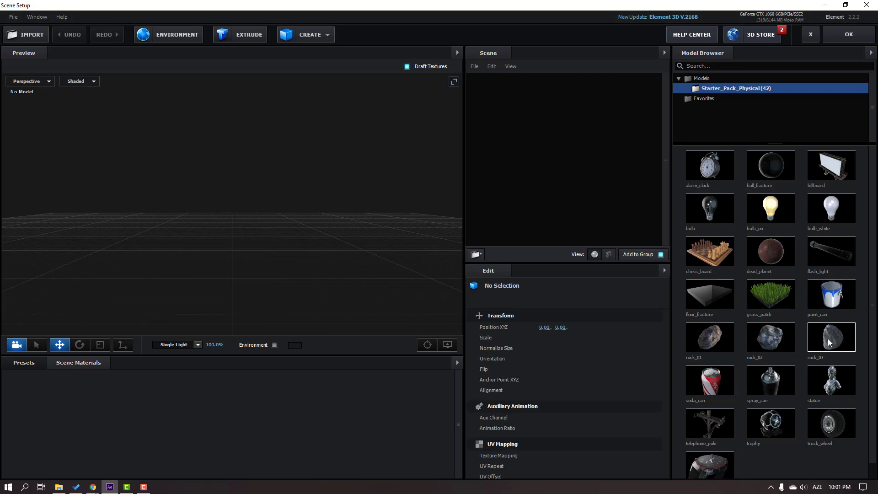
left_click_drag(231, 238, 213, 237)
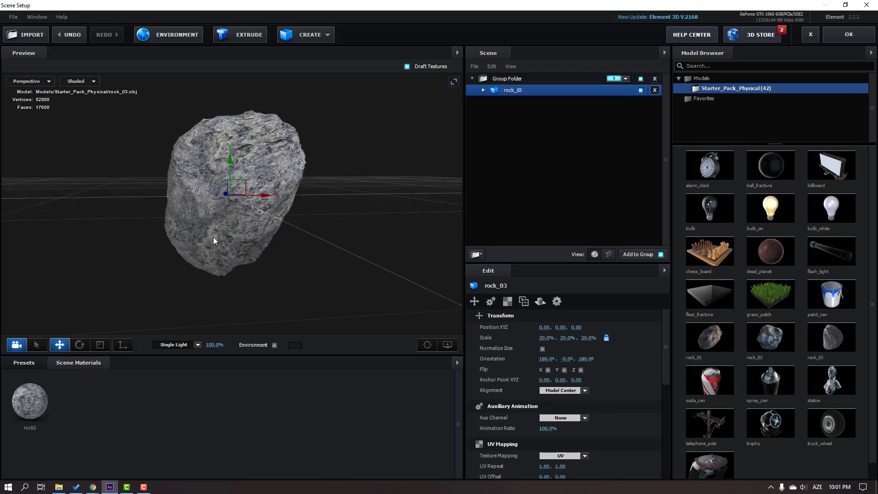
left_click(849, 35)
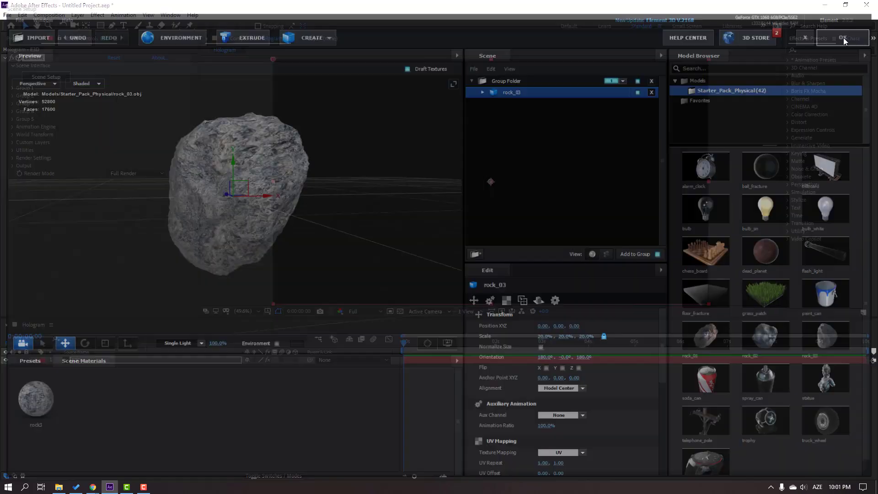
Step: Duplicate E3D with Ctrl+D and name the upper copy 'Hologram'
left_click(81, 361)
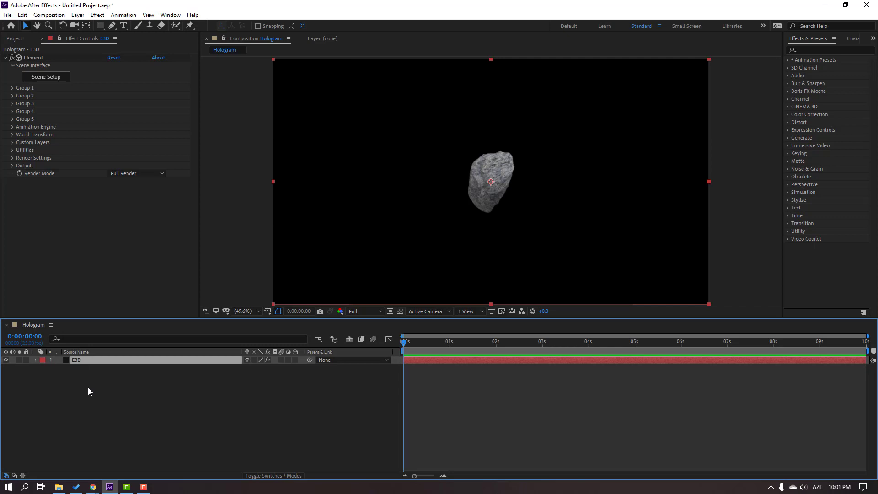
key("ctrl+d")
left_click(85, 360)
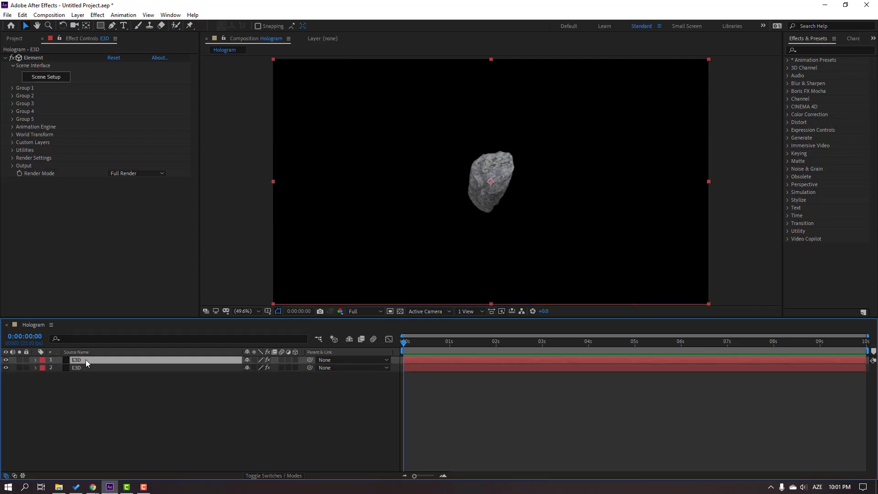
key("Return")
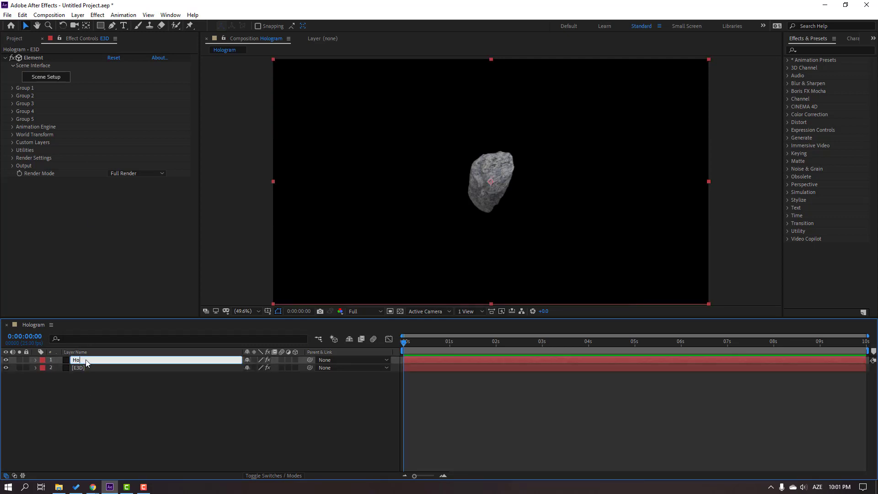
type("Hologram")
key("Return")
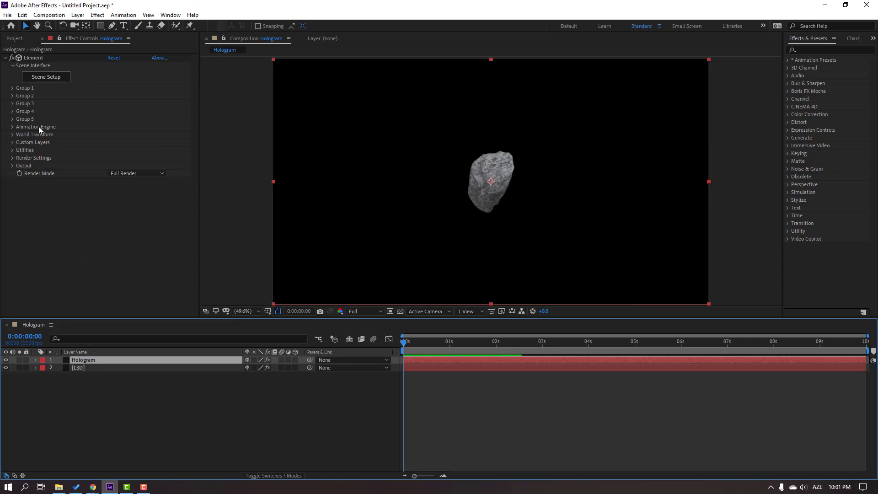
Step: Drag the Physical Wireframe preset material onto rock_03 and reveal the model's materials
left_click(47, 77)
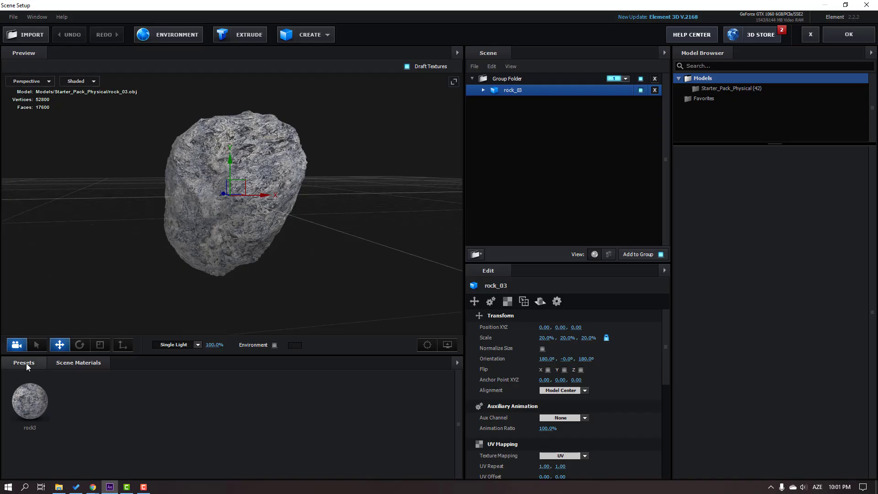
left_click(26, 363)
left_click(39, 407)
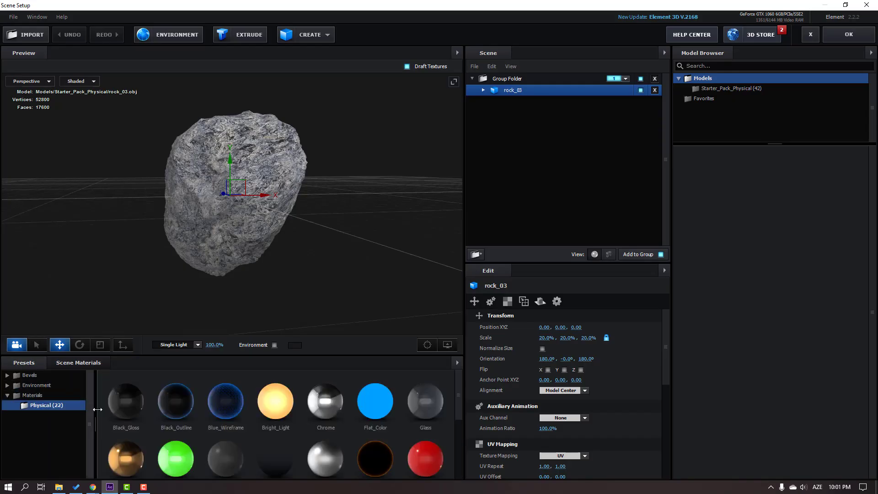
scroll(169, 443, "down", 3)
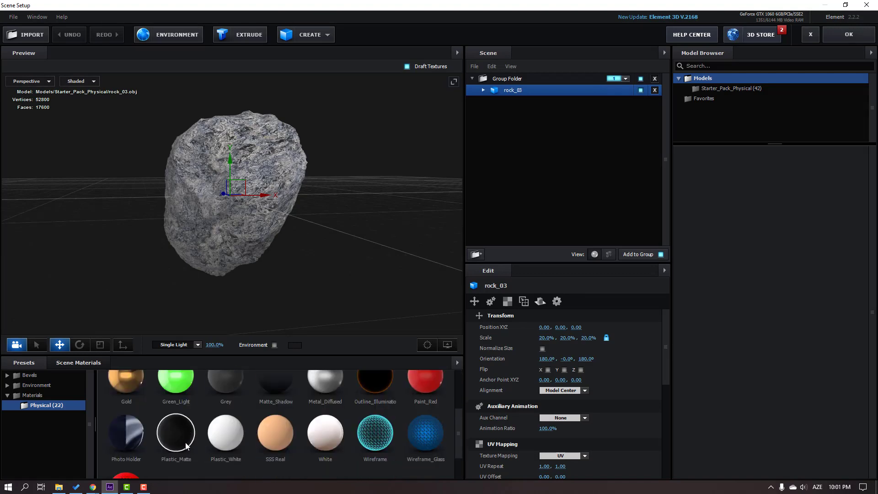
scroll(185, 442, "down", 1)
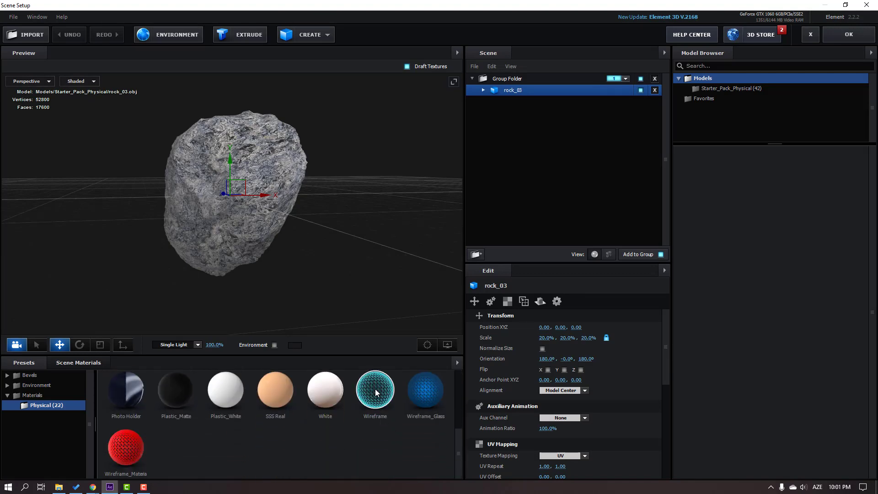
left_click_drag(375, 389, 252, 181)
scroll(185, 227, "up", 3)
mouse_move(185, 227)
left_mouse_down()
mouse_move(268, 231)
mouse_move(172, 230)
left_mouse_up()
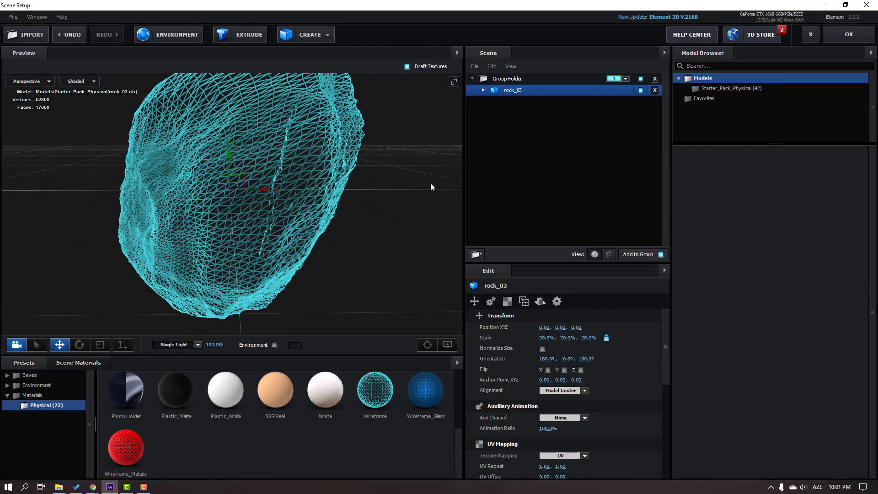
left_click(483, 90)
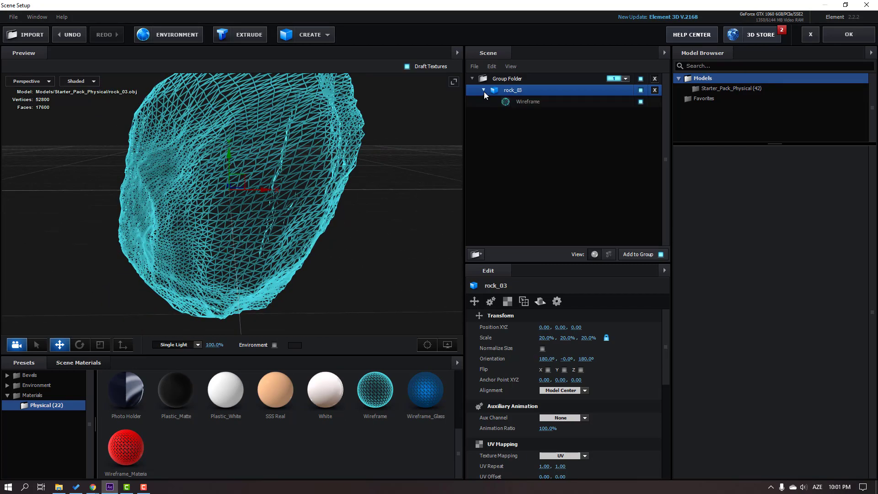
Step: Raise the Wireframe material's Fresnel and Fresnel Bias to 2.44, and lower its width
left_click(535, 102)
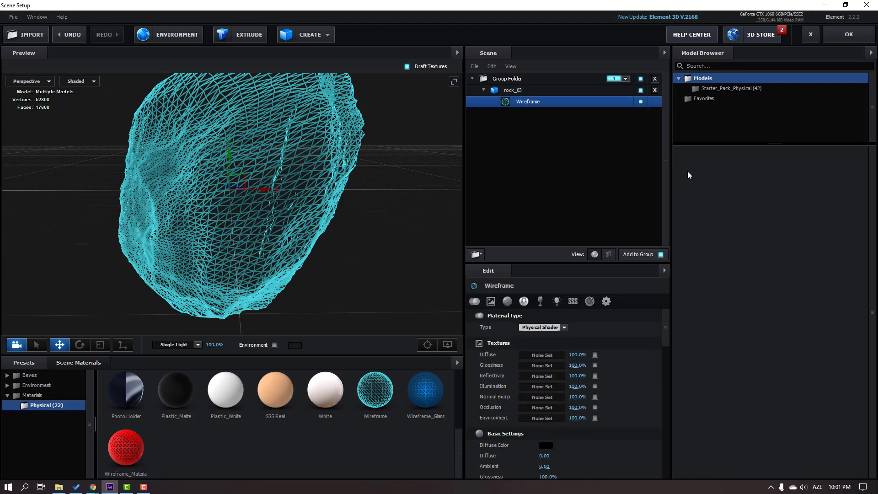
left_click_drag(668, 317, 669, 416)
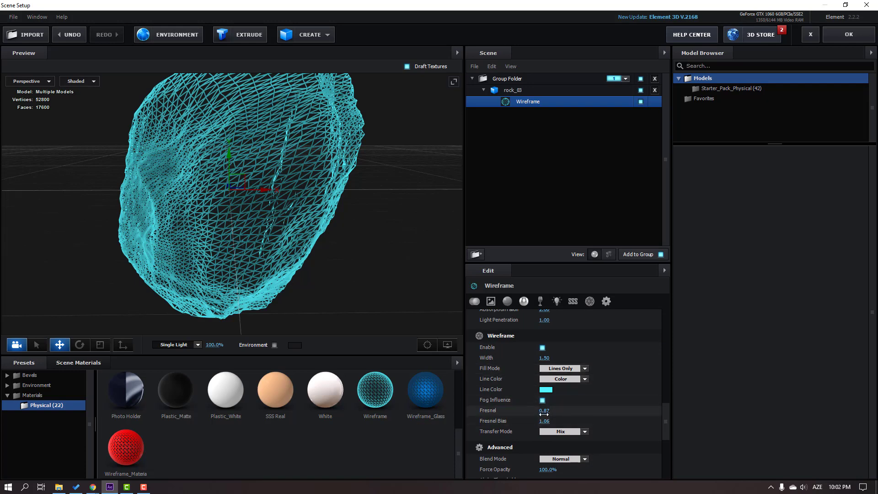
left_click_drag(545, 411, 552, 409)
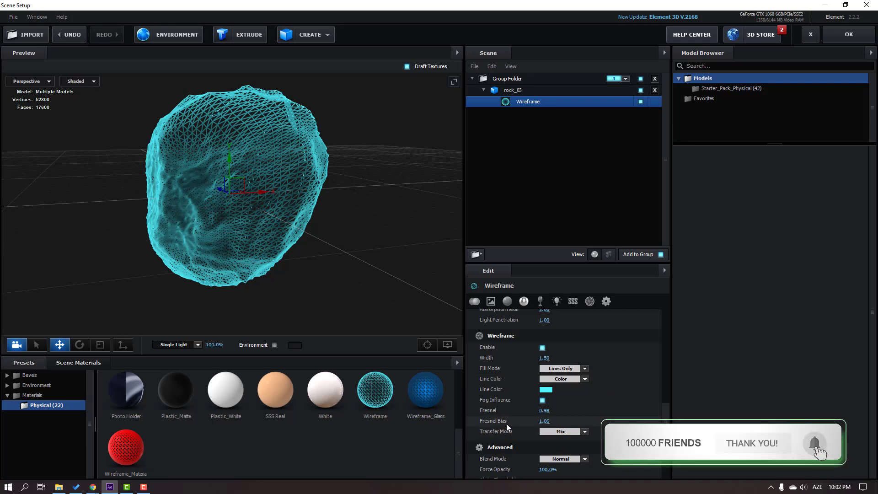
left_click_drag(543, 422, 608, 414)
left_click_drag(275, 237, 240, 243)
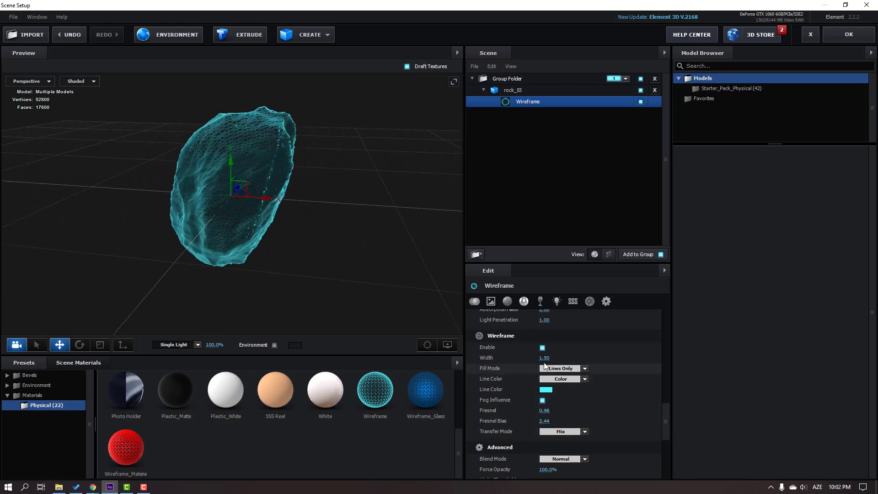
mouse_move(544, 358)
left_mouse_down()
mouse_move(515, 361)
mouse_move(528, 360)
left_mouse_up()
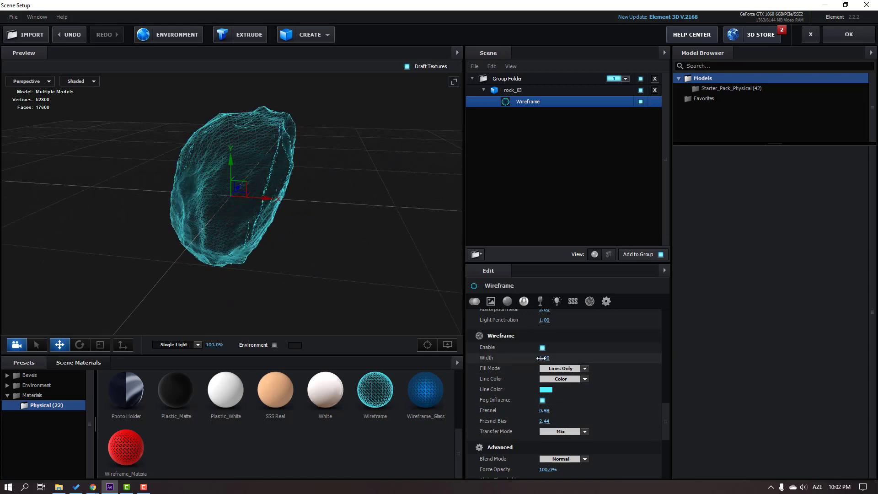
Step: Fine-tune Fresnel to 0.89 and width to 1.11, checking the rock from several angles
scroll(228, 226, "up", 3)
left_click_drag(227, 225, 306, 243)
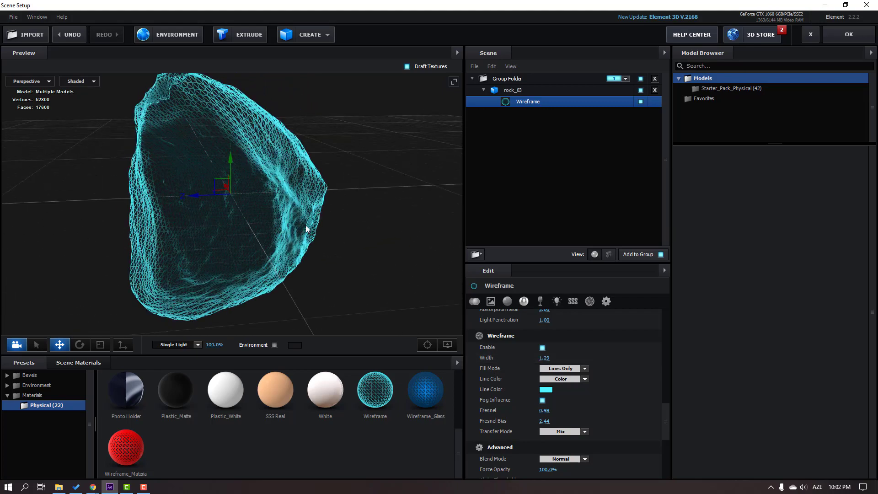
scroll(199, 225, "up", 5)
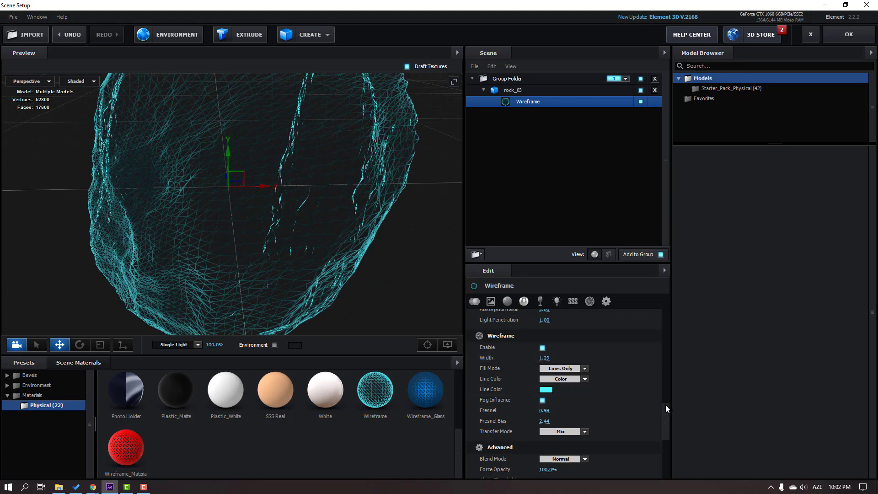
scroll(666, 411, "down", 2)
scroll(666, 402, "up", 4)
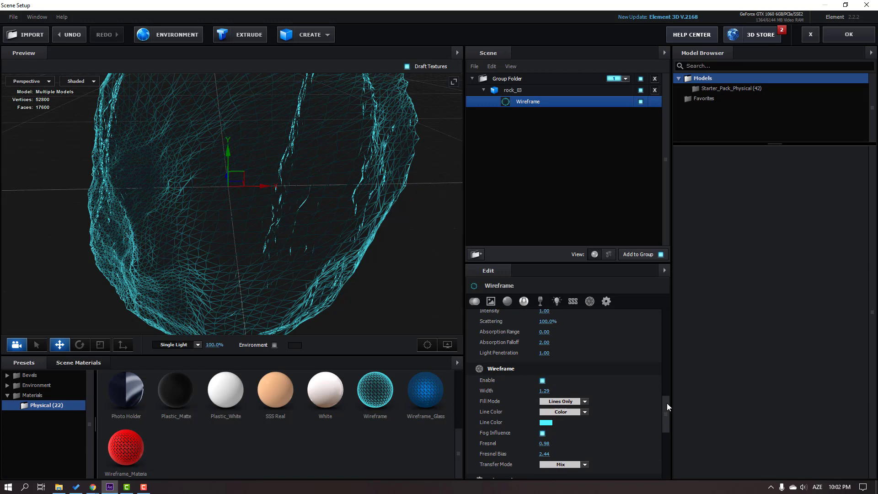
mouse_move(544, 445)
left_mouse_down()
mouse_move(532, 445)
mouse_move(539, 444)
left_mouse_up()
scroll(292, 272, "down", 3)
left_click_drag(291, 272, 317, 263)
left_click_drag(544, 392, 537, 392)
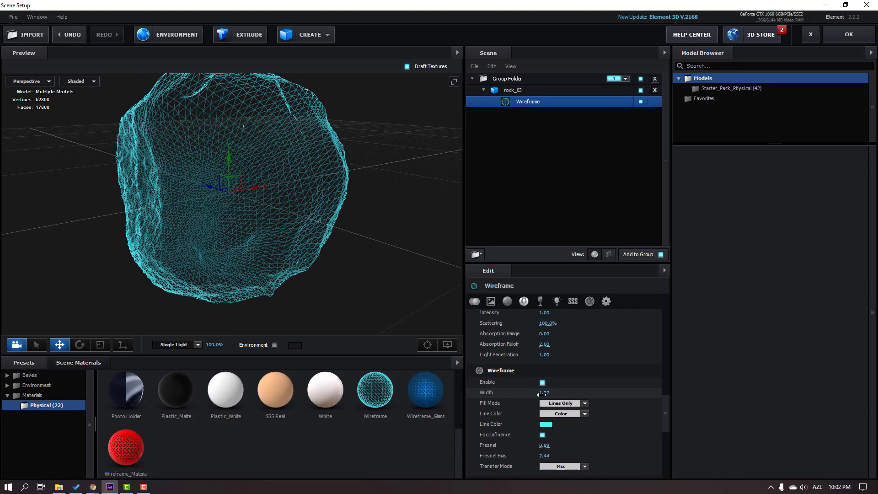
left_click_drag(422, 302, 219, 254)
left_click(849, 34)
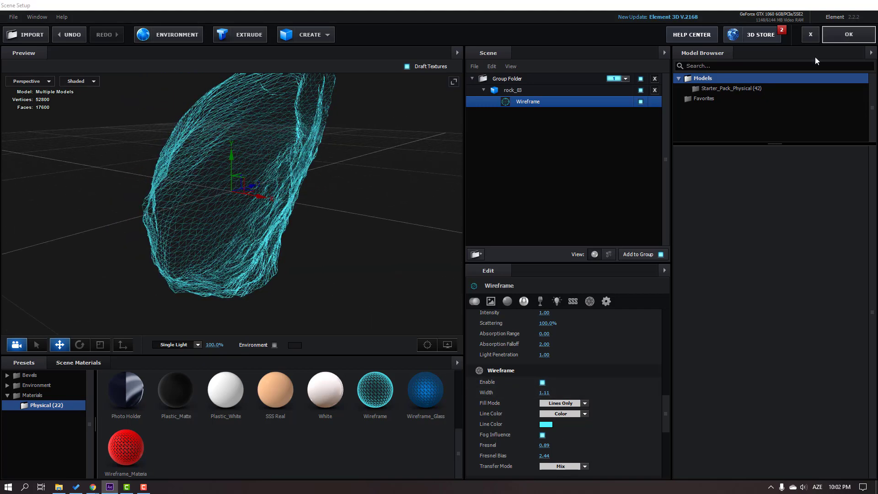
Step: Add Camera 1 to the Hologram composition with default settings
right_click(70, 401)
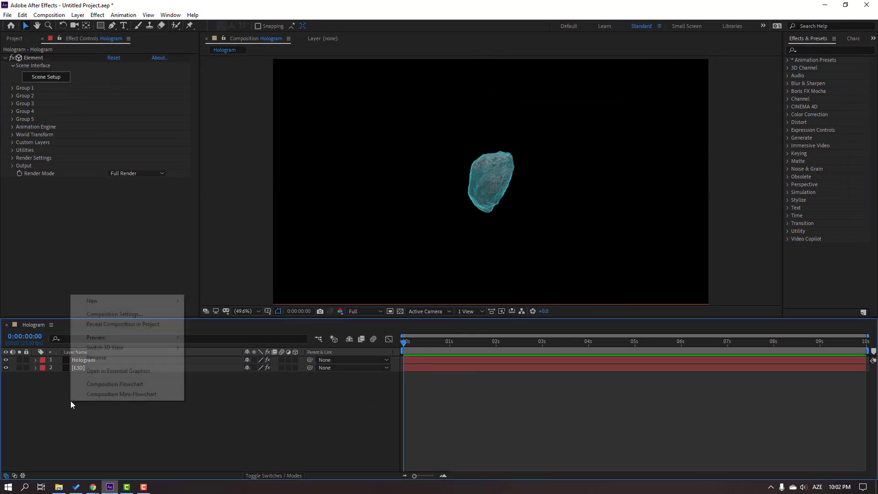
mouse_move(110, 306)
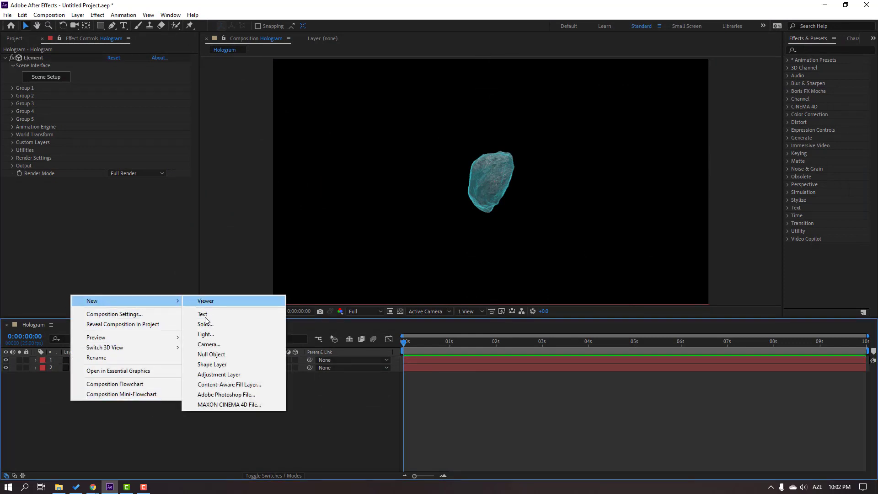
left_click(224, 344)
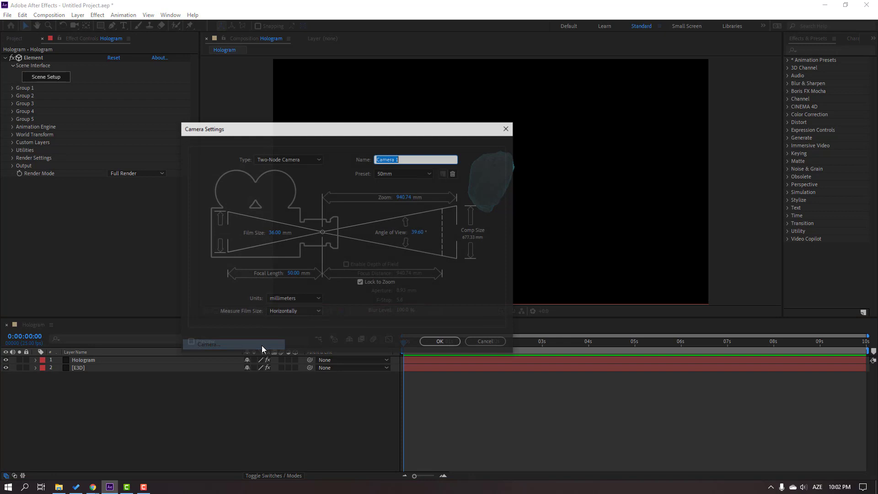
left_click(454, 346)
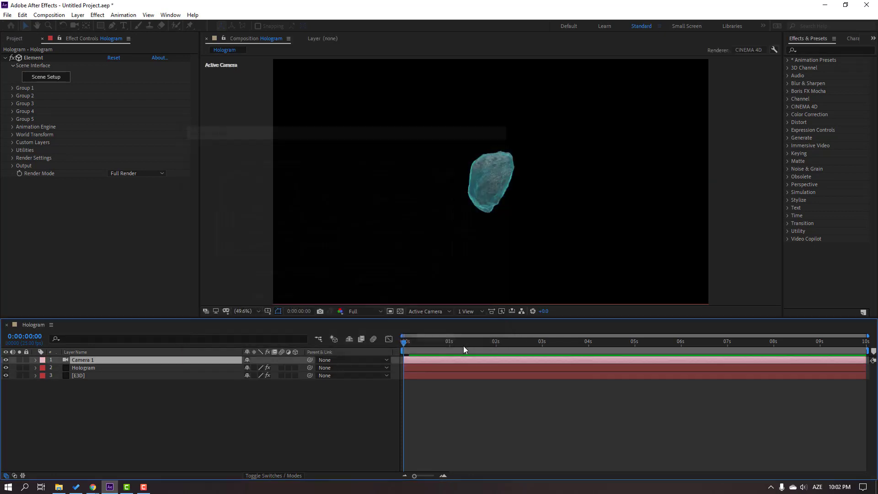
Step: Create an orbit null for Camera 1 with the camera parented to it
right_click(85, 360)
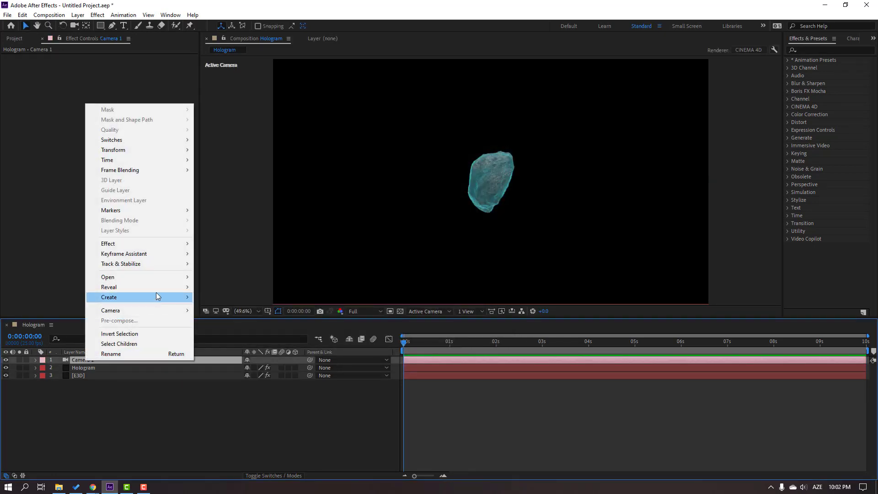
mouse_move(155, 311)
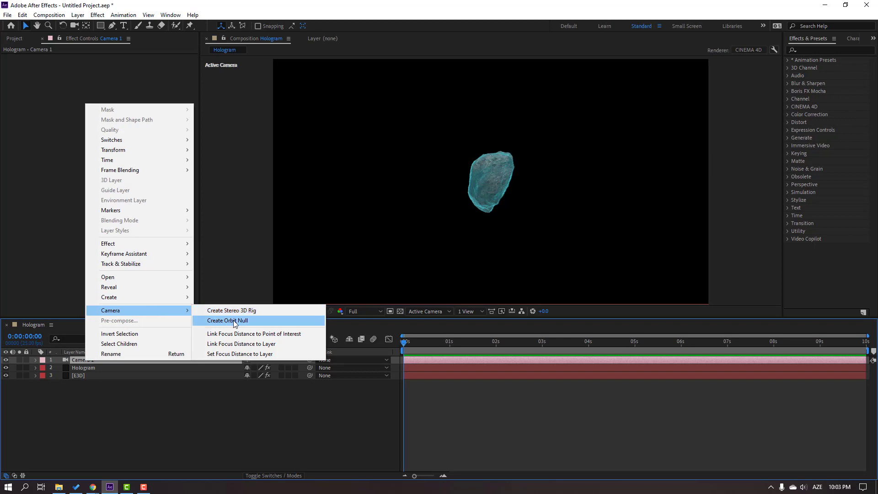
left_click(264, 321)
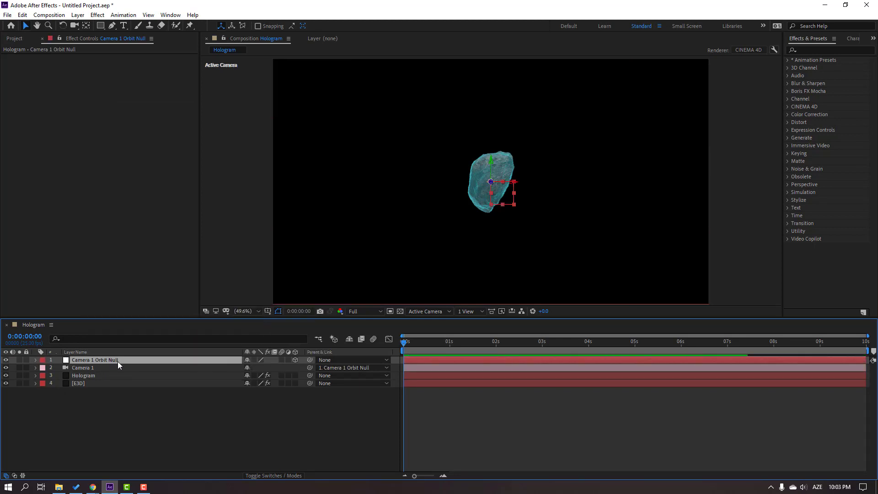
Step: Keyframe the orbit null's Y Rotation from 0x at 0 s to 1x at 7 s, ending the work area at 7 s
key("r")
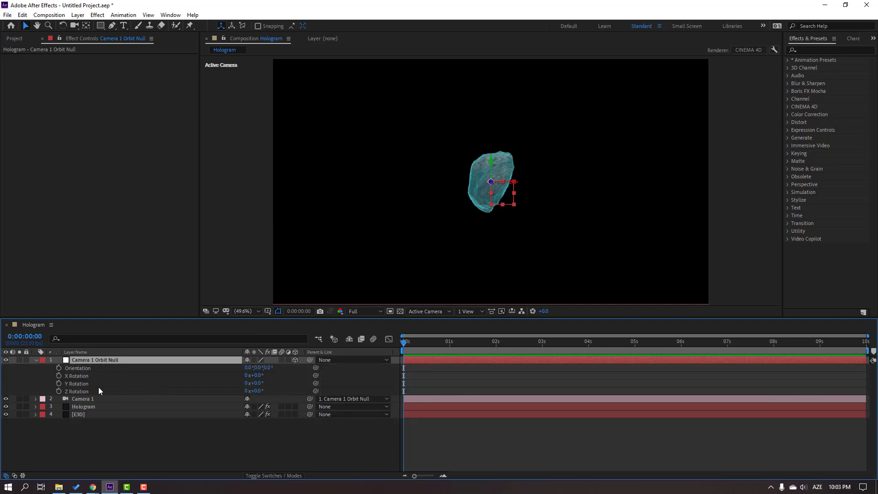
left_click(59, 384)
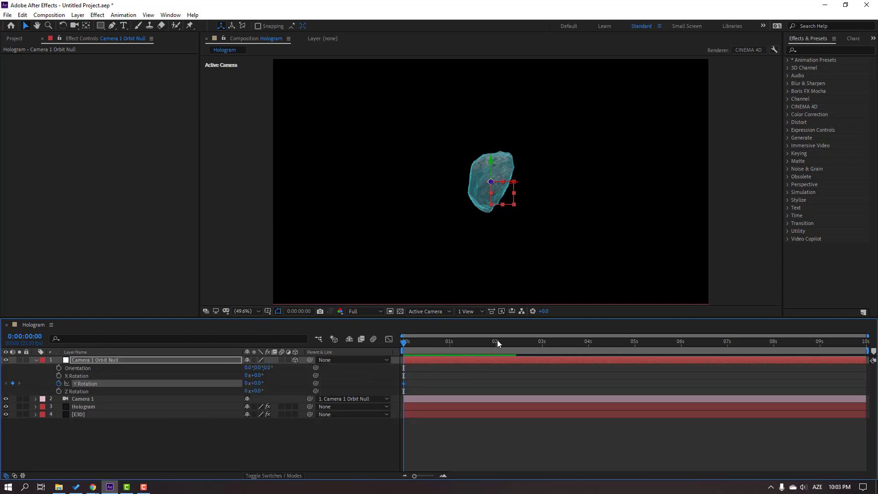
left_click_drag(638, 347, 727, 343)
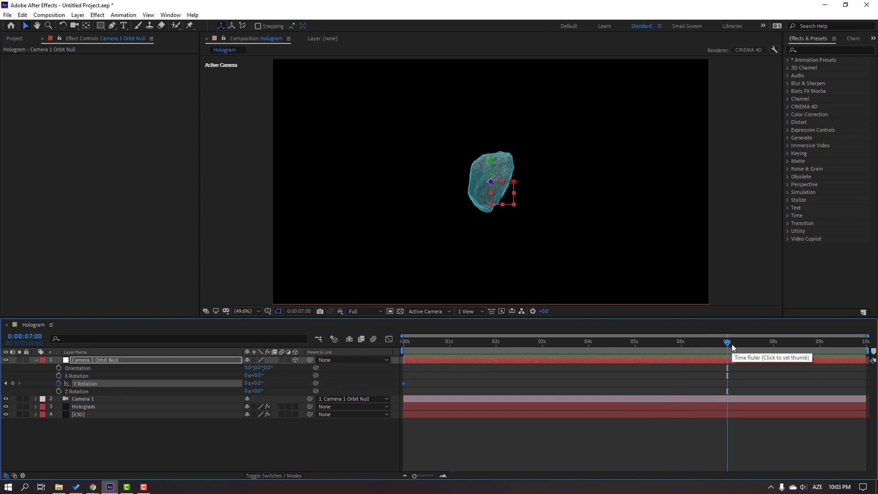
key("n")
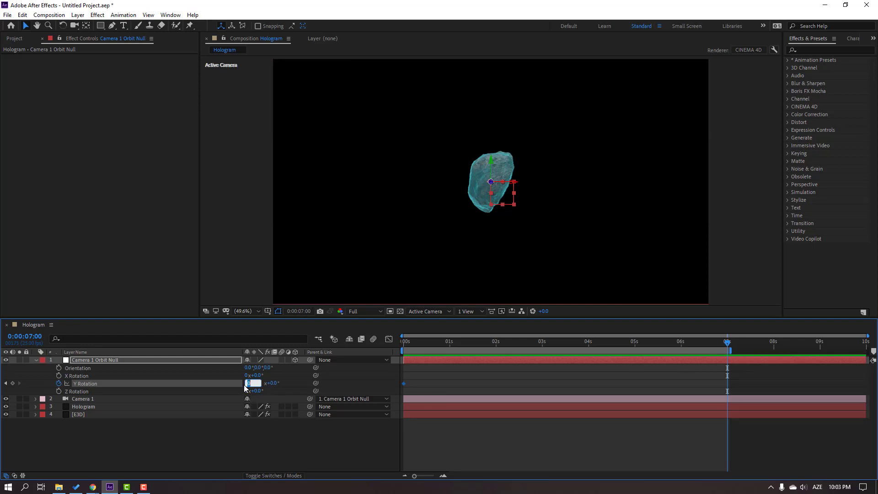
type("1")
key("Return")
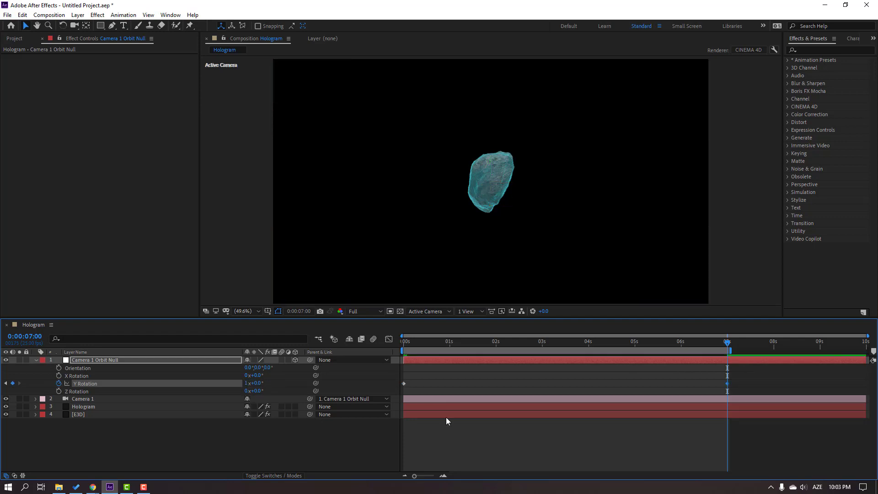
Step: Preview the rotating camera animation, then return to the start
key("space")
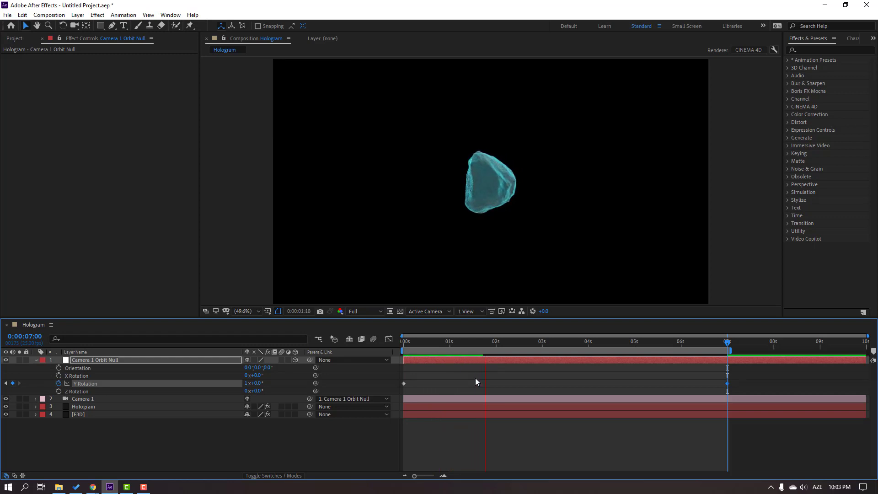
key("space")
key("Home")
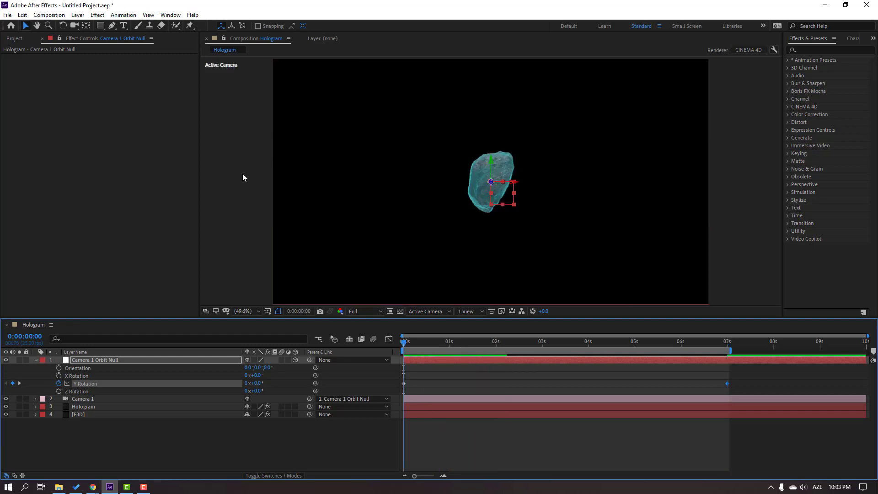
Step: Dolly Camera 1 closer with the Track Z Camera Tool so the rock fills the frame
left_click(74, 26)
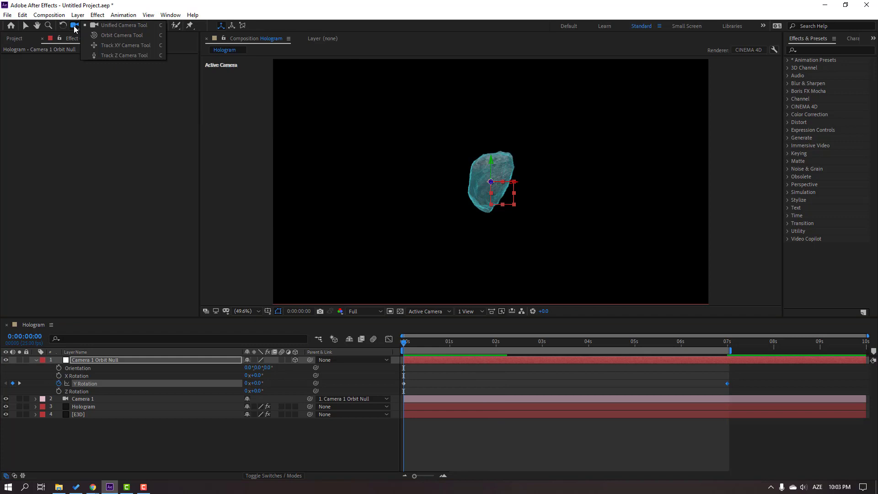
left_click(97, 56)
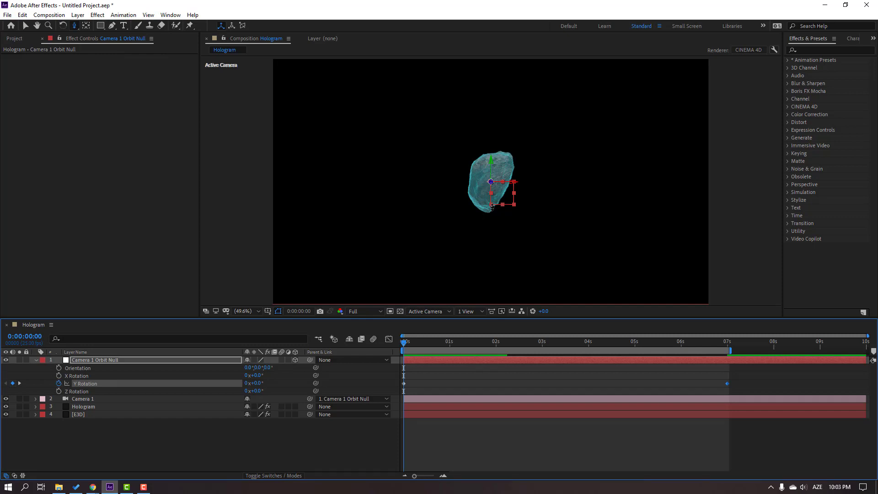
left_click_drag(492, 207, 526, 94)
Step: Create a new solid layer named BG at the bottom of the stack
left_click(105, 444)
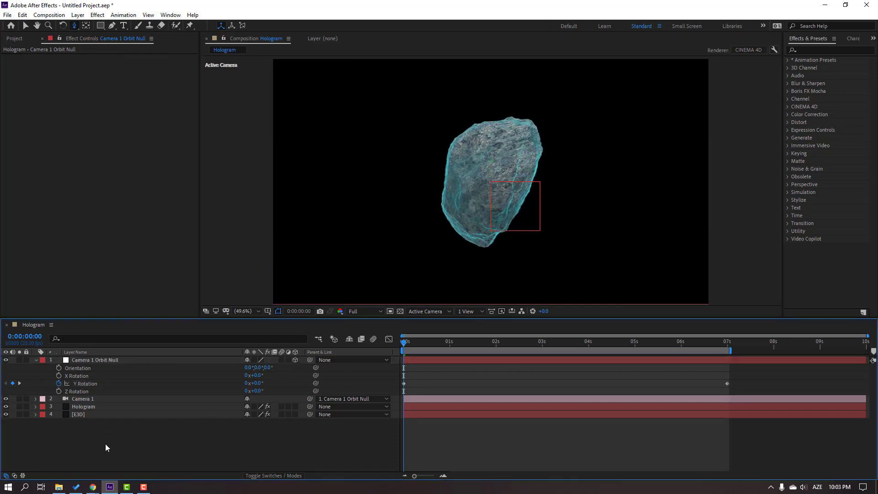
right_click(105, 446)
mouse_move(127, 334)
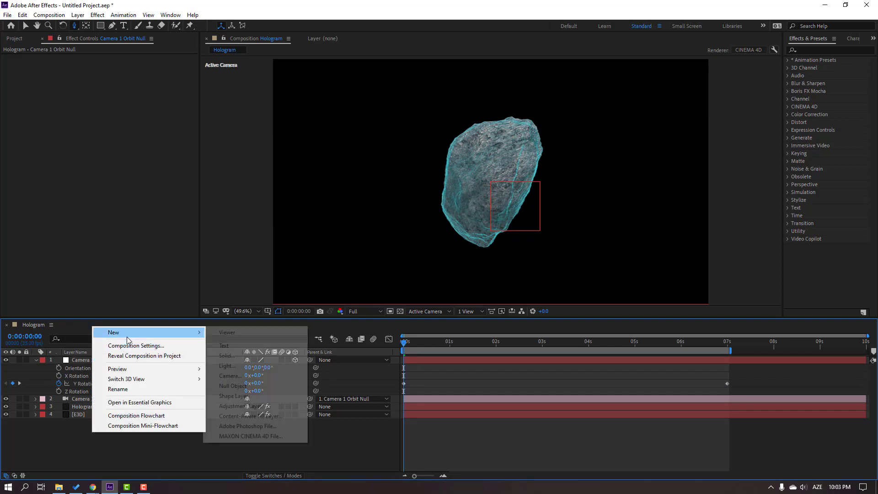
left_click(237, 358)
type("BG")
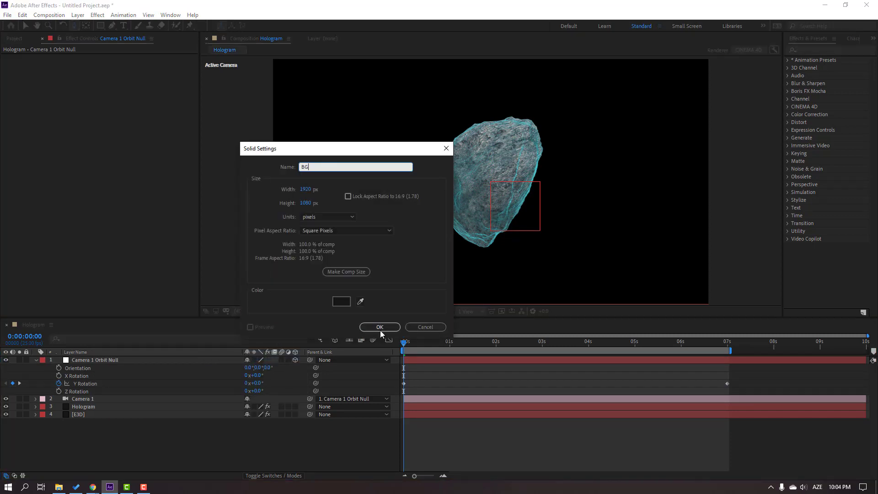
left_click(380, 327)
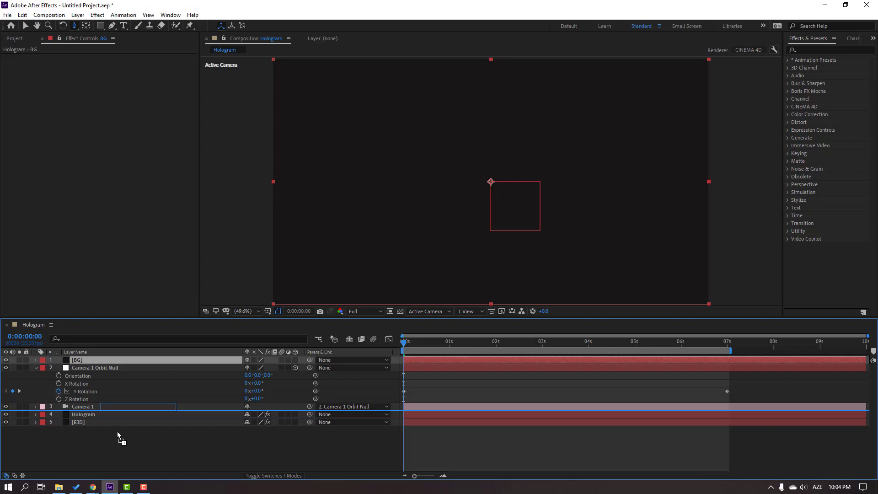
Step: Search Effects & Presets for 'gra' and apply Gradient Ramp to the BG layer
left_click(812, 50)
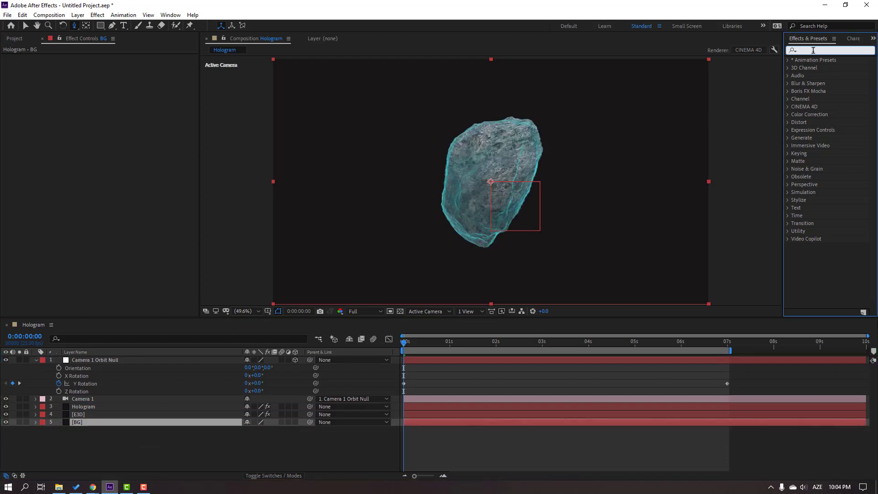
type("ger")
key("BackSpace")
type("ra")
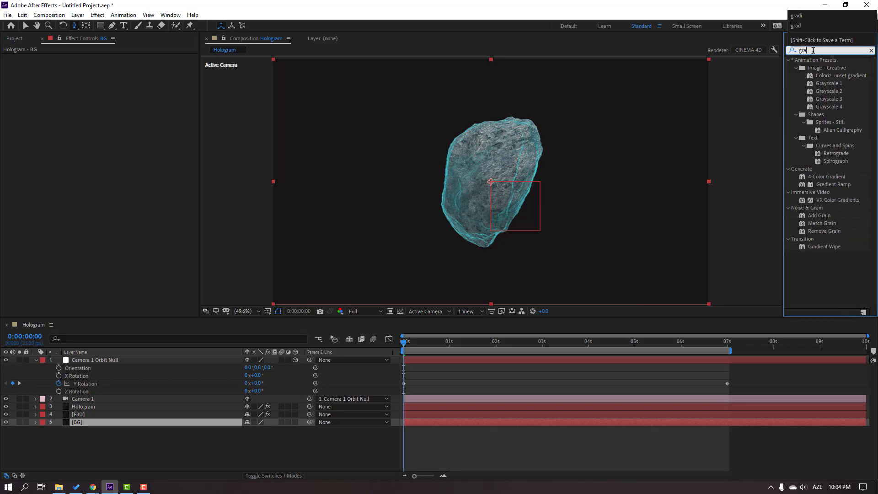
left_click(821, 184)
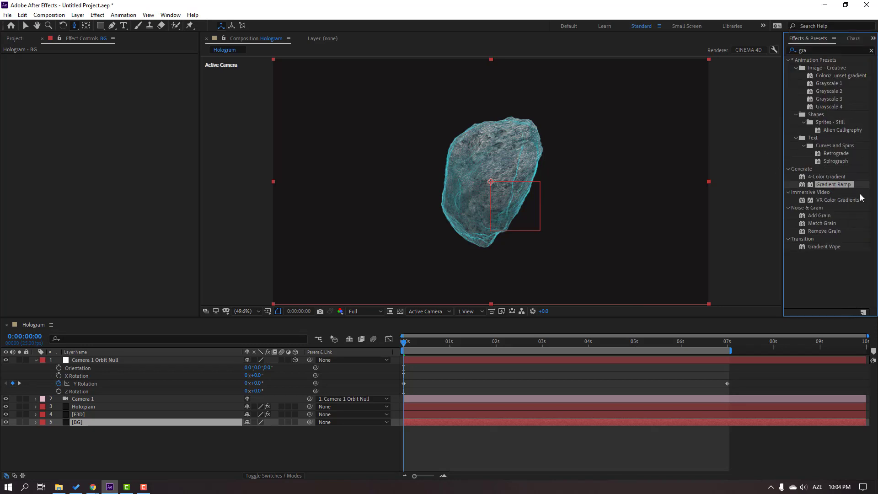
left_click_drag(837, 191, 85, 426)
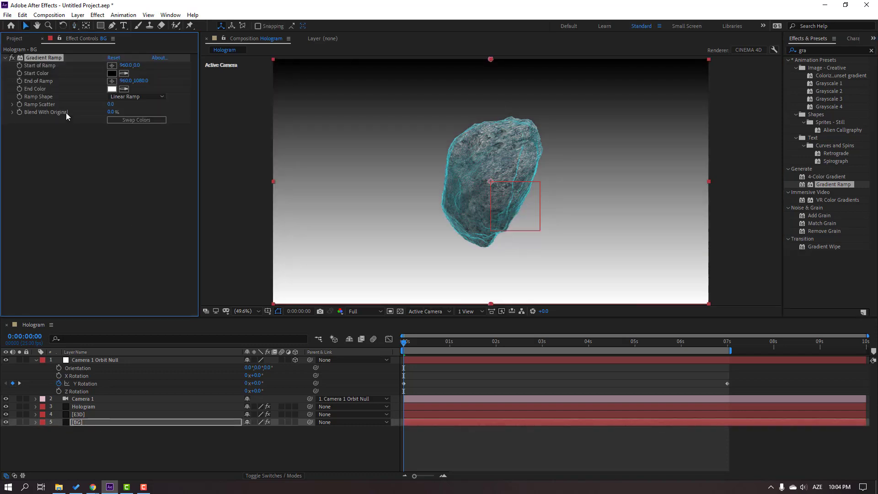
Step: Set the Gradient Ramp's end colour to black and its start colour to dark grey
left_click(112, 89)
left_click_drag(134, 378, 80, 403)
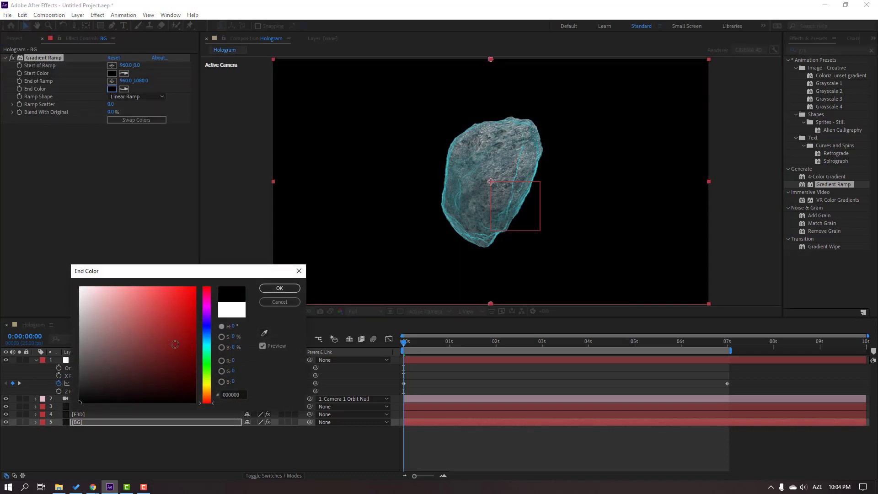
left_click(280, 288)
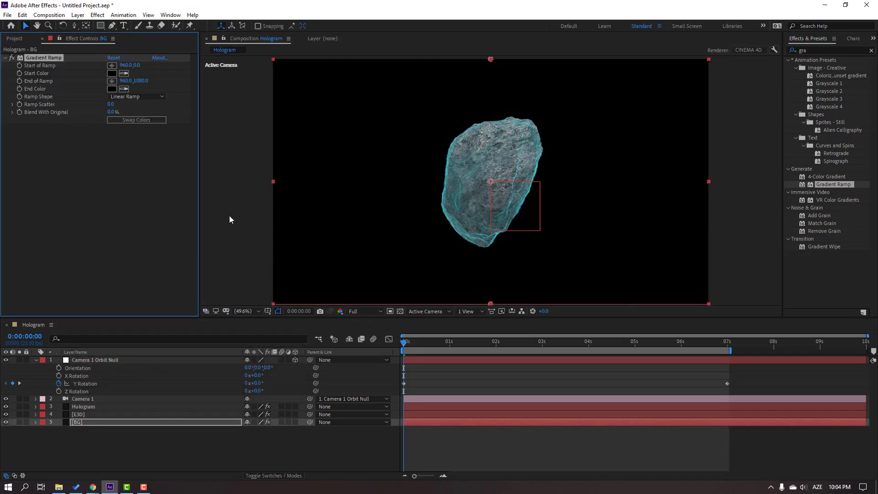
left_click(112, 73)
left_click_drag(138, 305, 80, 395)
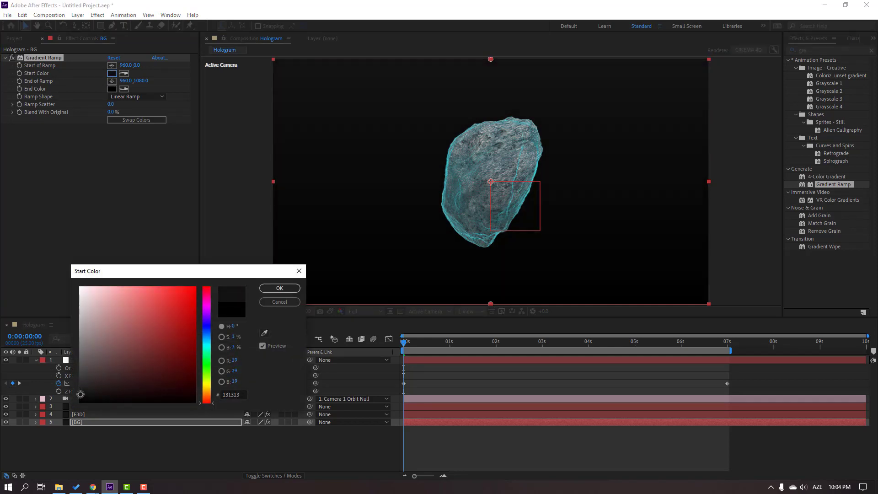
left_click(279, 288)
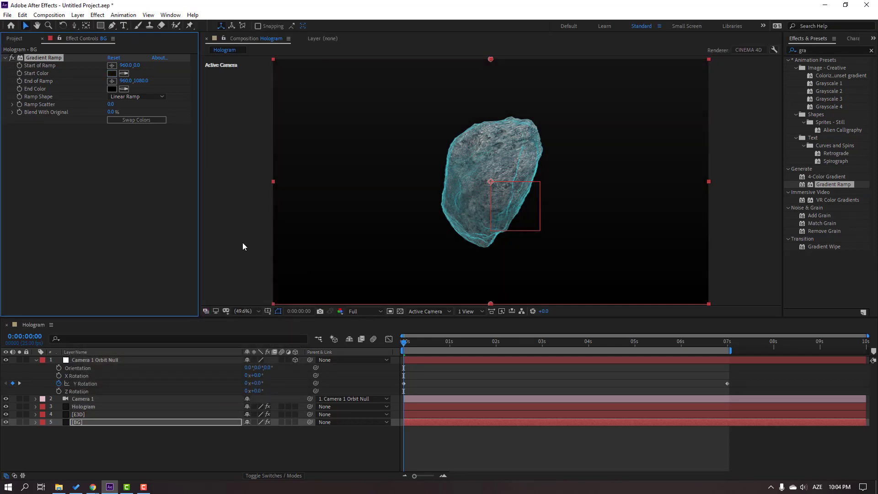
Step: Make the ramp radial and move its start and end points further down the frame
left_click(126, 98)
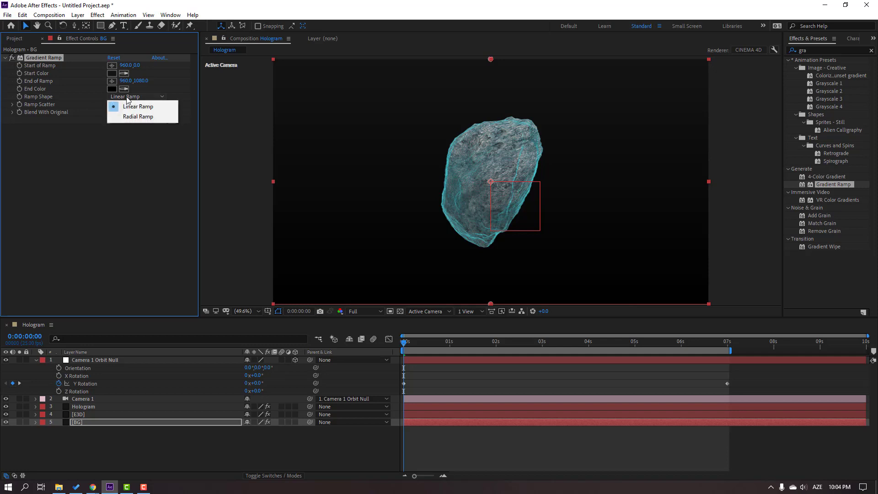
left_click(150, 119)
key("comma")
key("comma")
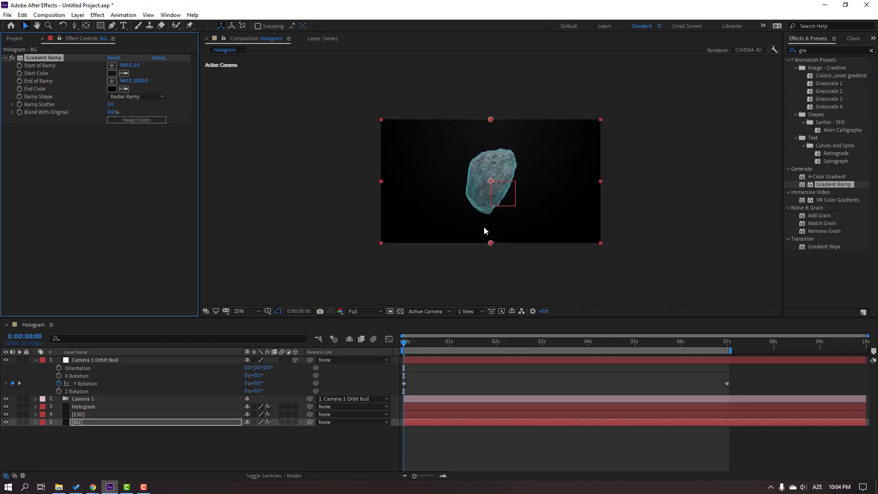
left_click_drag(490, 120, 490, 132)
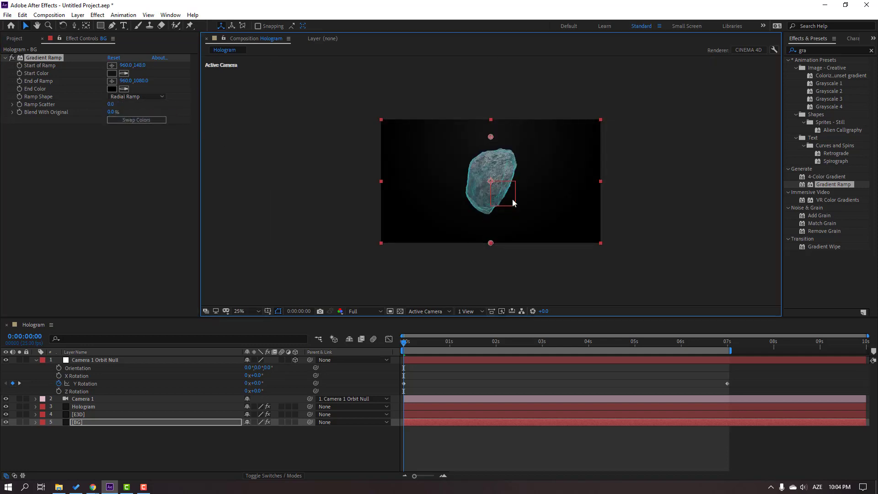
left_click_drag(490, 248, 486, 281)
Step: Adjust the start colour to 222121, fit the viewer up to 100%, and scrub the timeline
left_click(111, 74)
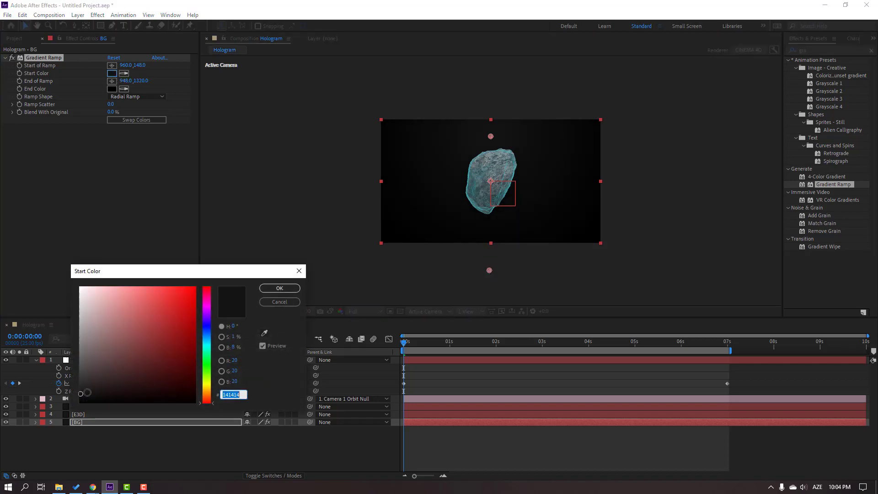
left_click_drag(81, 394, 81, 387)
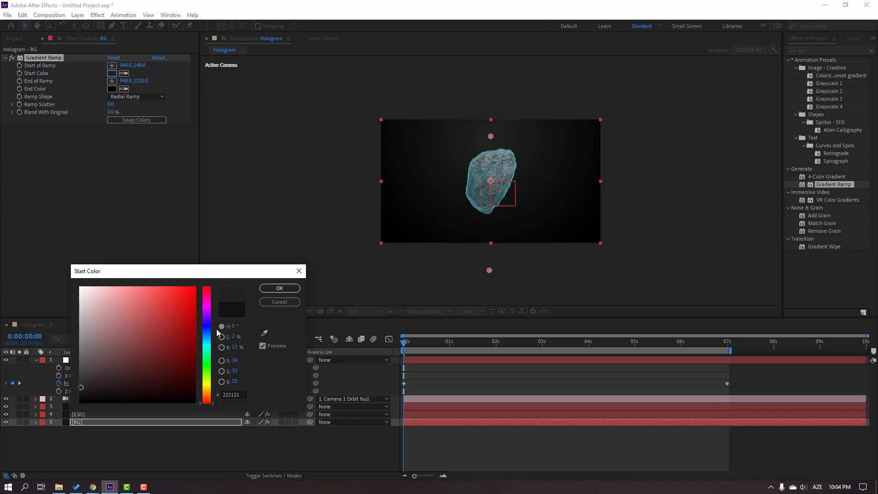
left_click(279, 288)
left_click(254, 312)
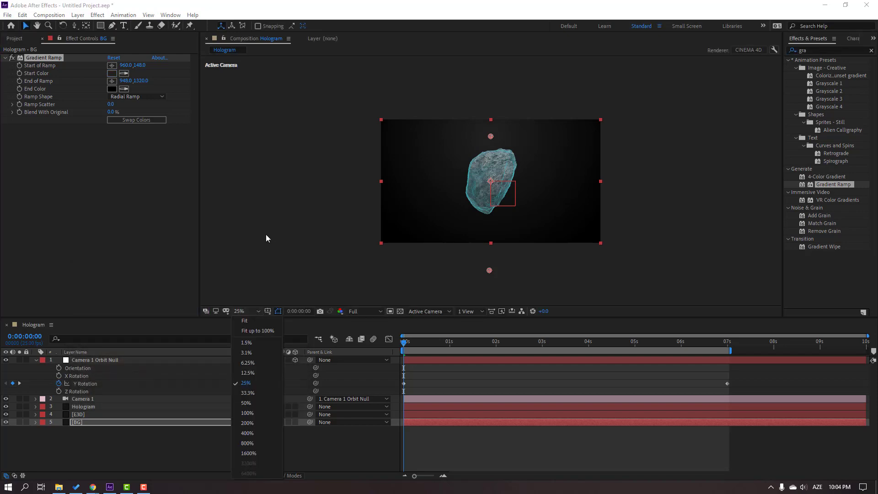
left_click(253, 331)
left_click(295, 458)
mouse_move(418, 341)
left_mouse_down()
mouse_move(581, 344)
mouse_move(403, 345)
left_mouse_up()
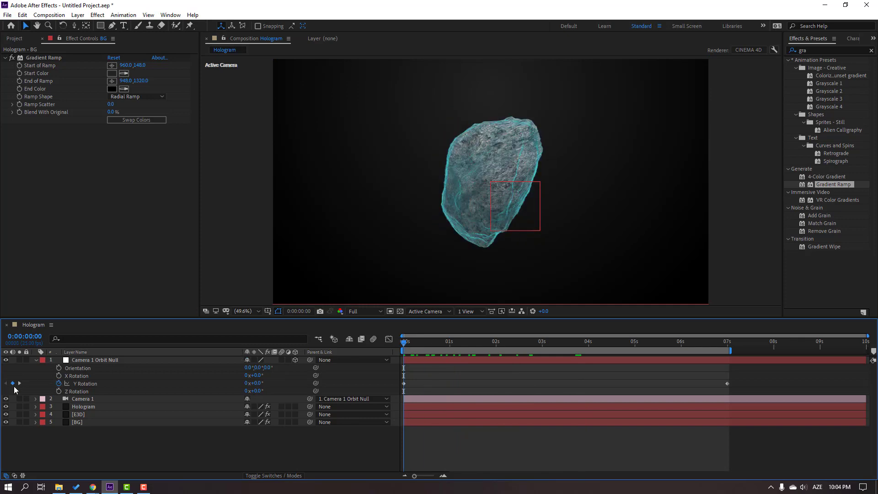
Step: Draw a wide rectangular Mask 1 on the Hologram layer in a band across the rock's top
left_click(34, 360)
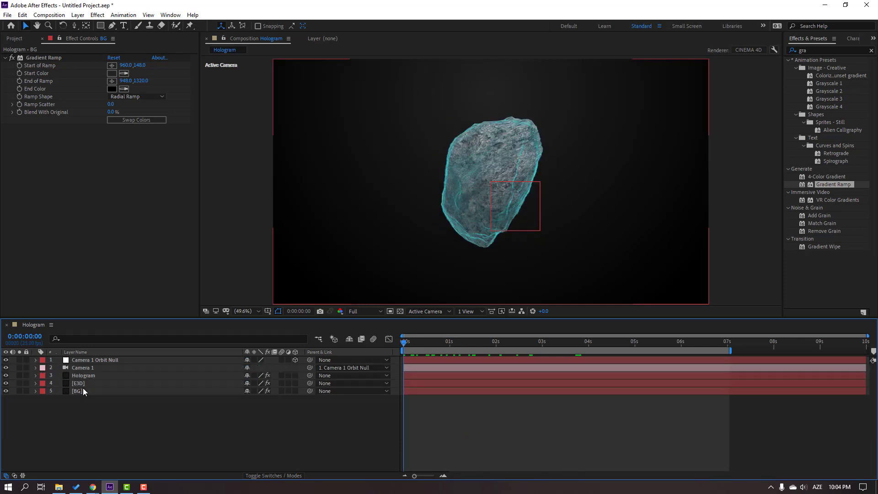
left_click(94, 376)
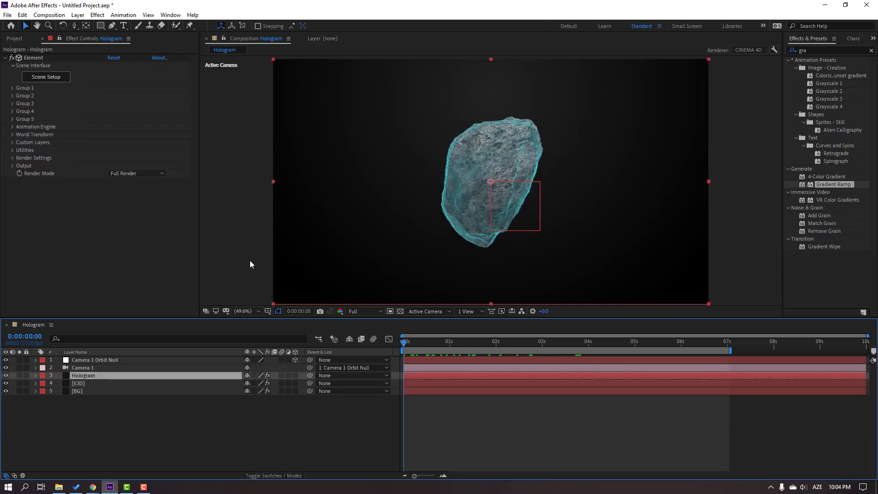
left_click(101, 27)
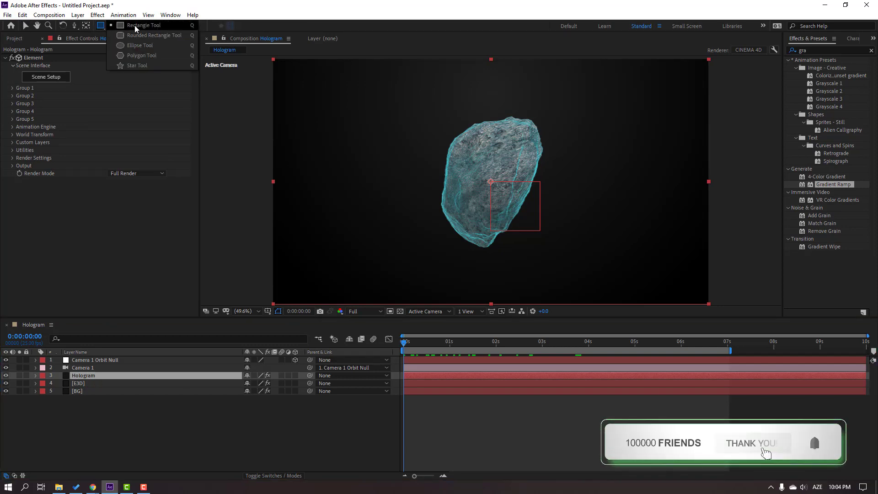
scroll(447, 163, "down", 2)
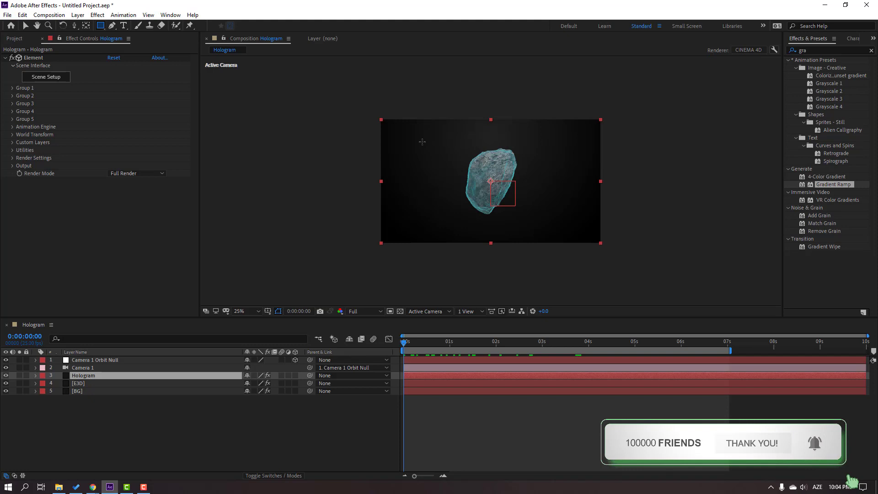
left_click_drag(432, 144, 560, 152)
scroll(525, 175, "up", 2)
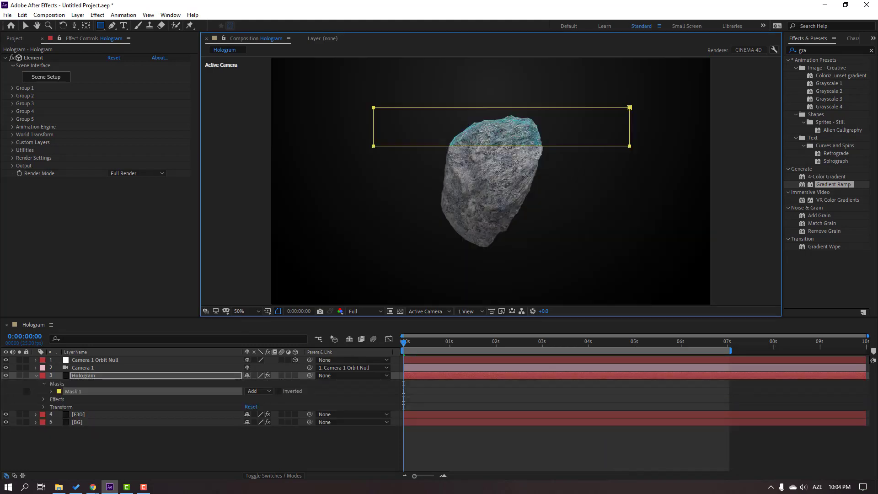
left_click(26, 26)
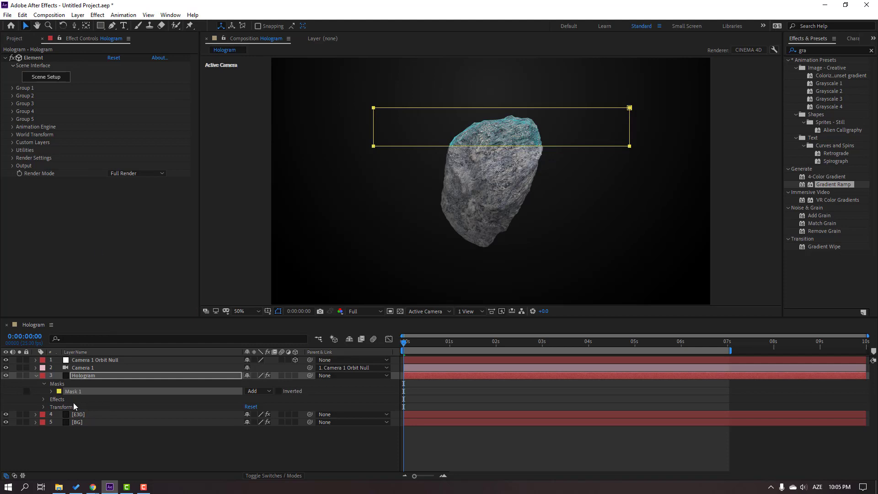
Step: Move Mask 1's path up so the band sits above the rock
left_click(51, 391)
left_click(37, 418)
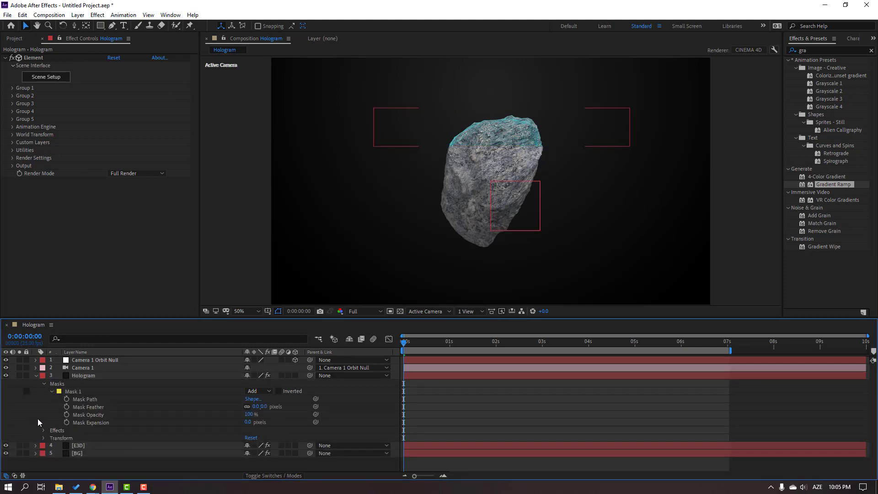
left_click(93, 402)
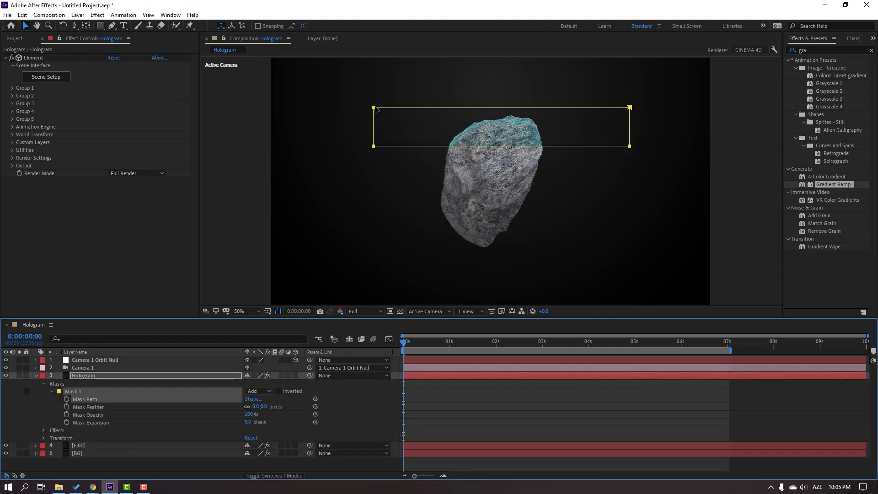
left_click_drag(376, 108, 377, 78)
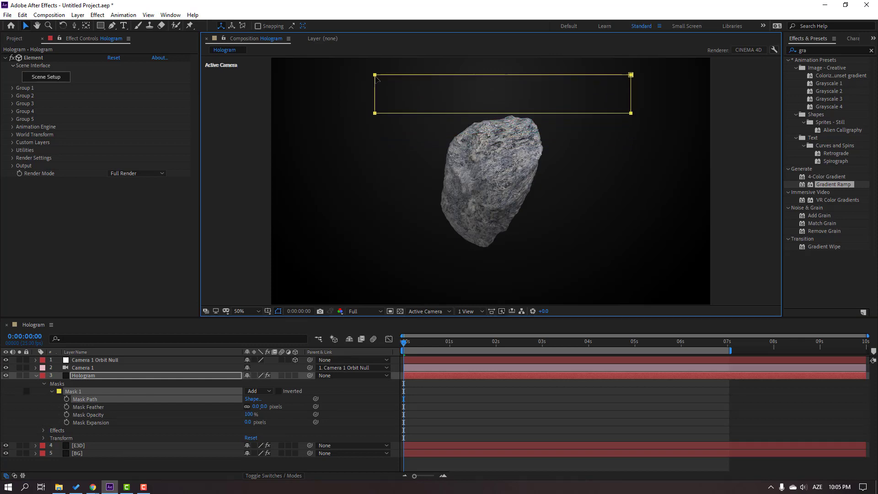
Step: Key Mask Path near two seconds, then at 0:00:02:22 move the band down over the rock
left_click_drag(425, 342, 497, 345)
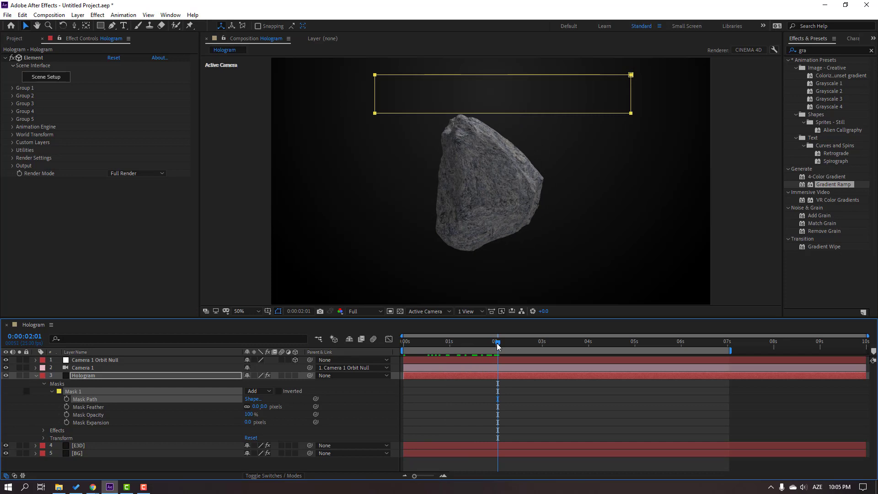
left_click(67, 399)
left_click_drag(520, 343, 536, 347)
left_click(632, 76)
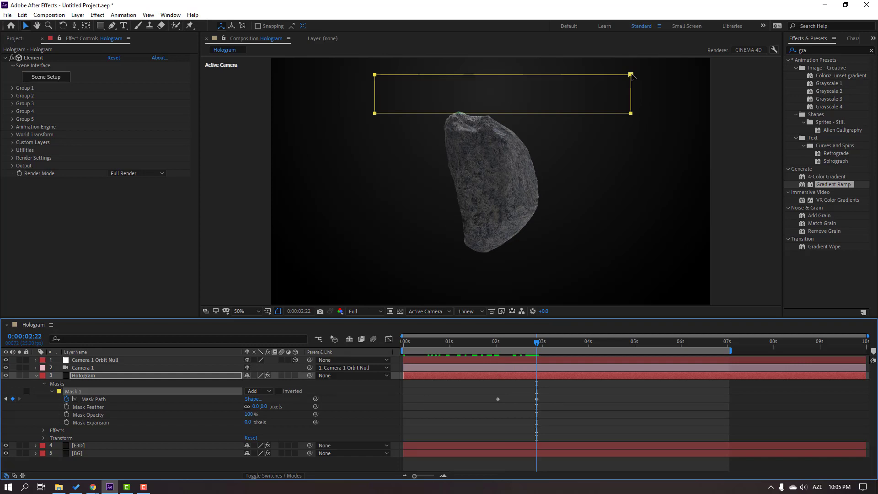
left_click(631, 76)
left_click_drag(631, 76, 634, 262)
Step: Push the band below the rock, then at 0:00:03:14 key it back above
left_click(539, 345)
left_click_drag(545, 343, 568, 343)
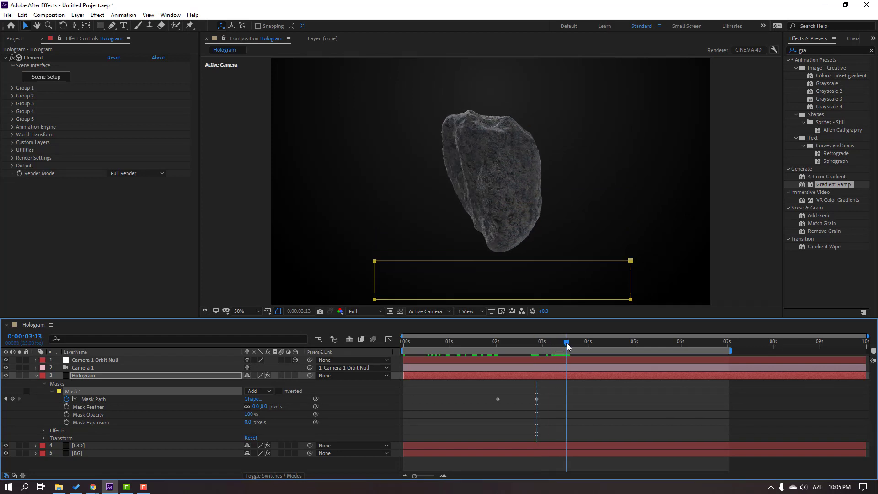
left_click(631, 261)
left_click_drag(633, 253, 642, 66)
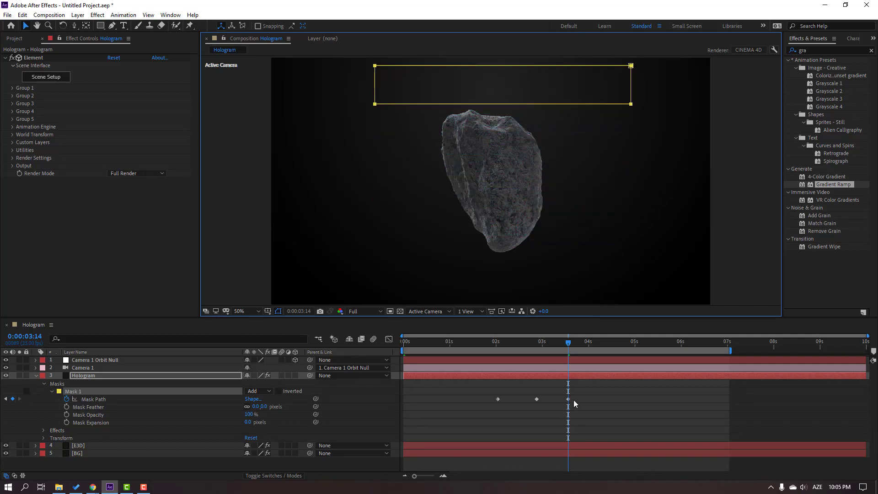
Step: Apply Easy Ease to the three Mask Path keyframes
left_click_drag(595, 392, 500, 409)
right_click(497, 400)
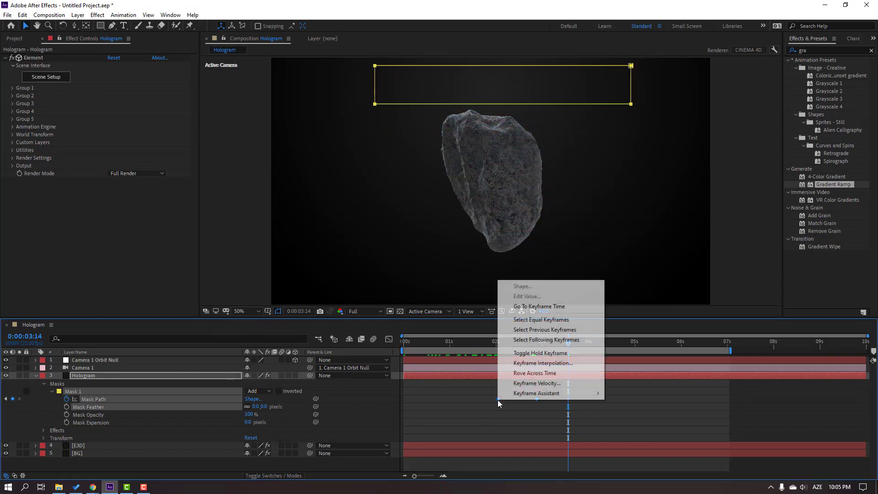
mouse_move(534, 395)
left_click(657, 423)
left_click(672, 414)
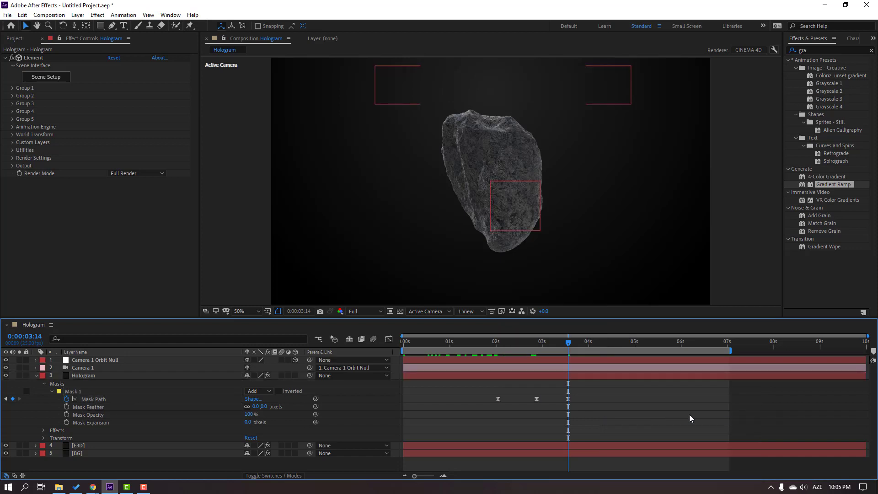
Step: Shift the three mask keyframes to about 1 s, 2.4 s and 3.5 s; park the playhead at 0:00:01:15
key("space")
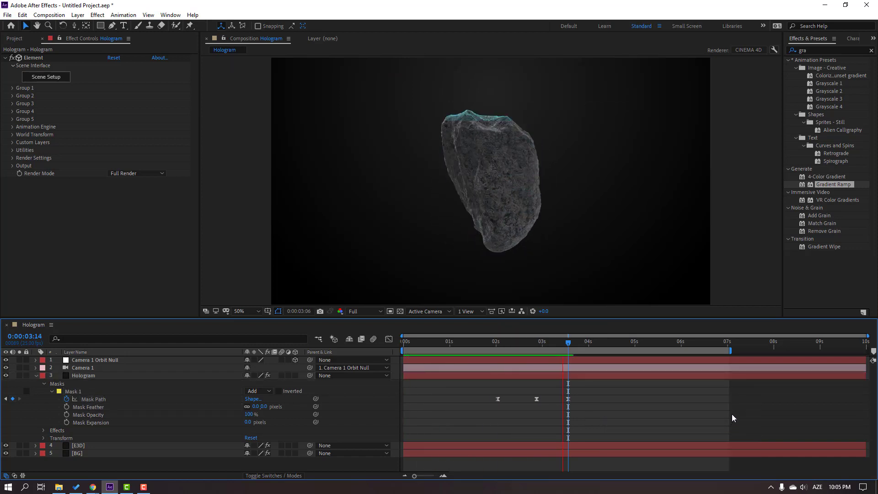
left_click_drag(621, 392, 466, 410)
left_click(555, 342)
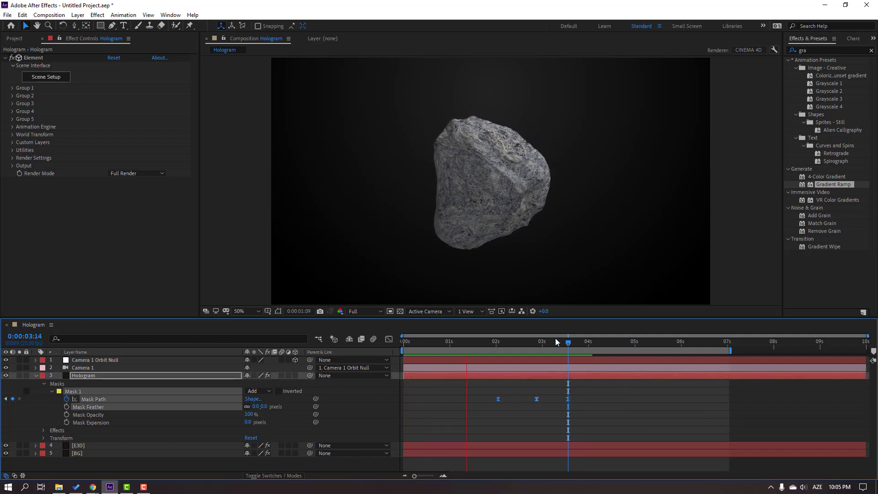
mouse_move(569, 400)
left_mouse_down()
mouse_move(623, 401)
mouse_move(566, 399)
left_mouse_up()
left_click(643, 402)
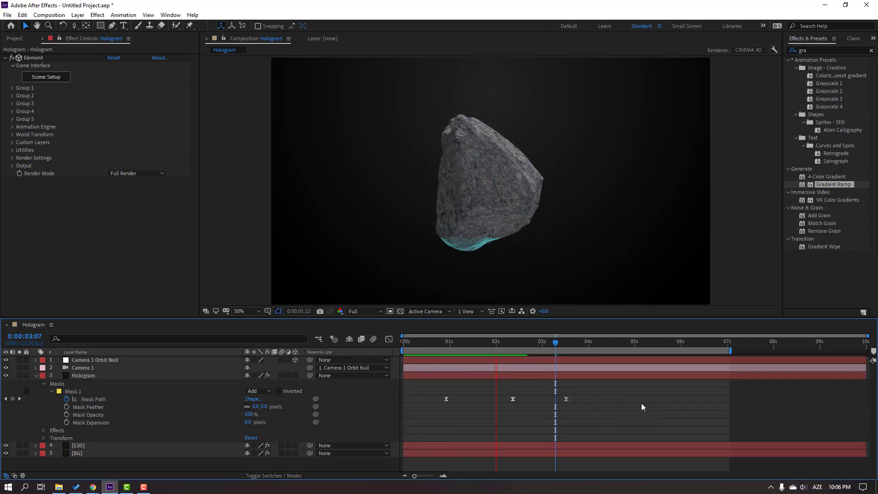
left_click(468, 342)
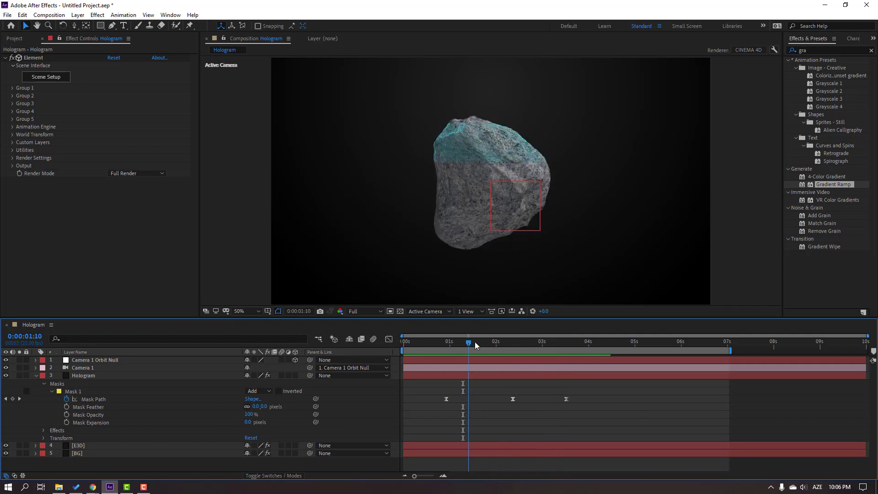
left_click_drag(475, 344, 477, 343)
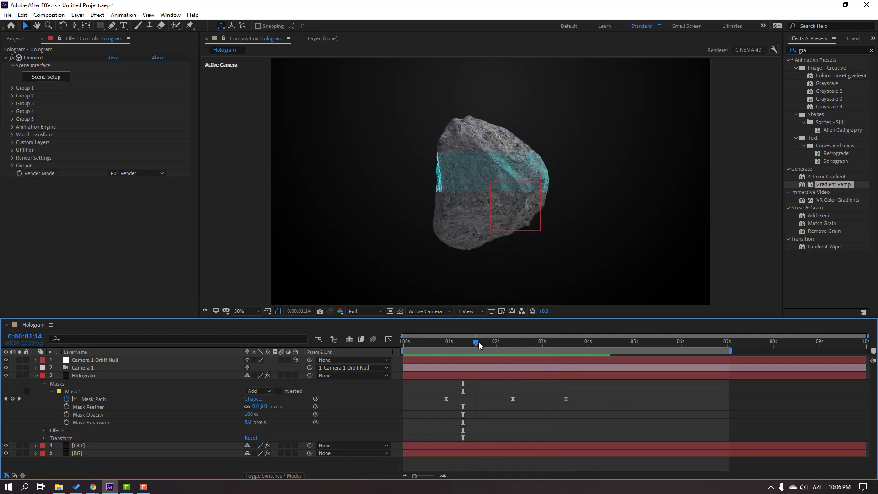
Step: Find the Stylize > Glow effect and apply it to the Hologram layer
left_click(815, 52)
key("BackSpace")
key("BackSpace")
type("low")
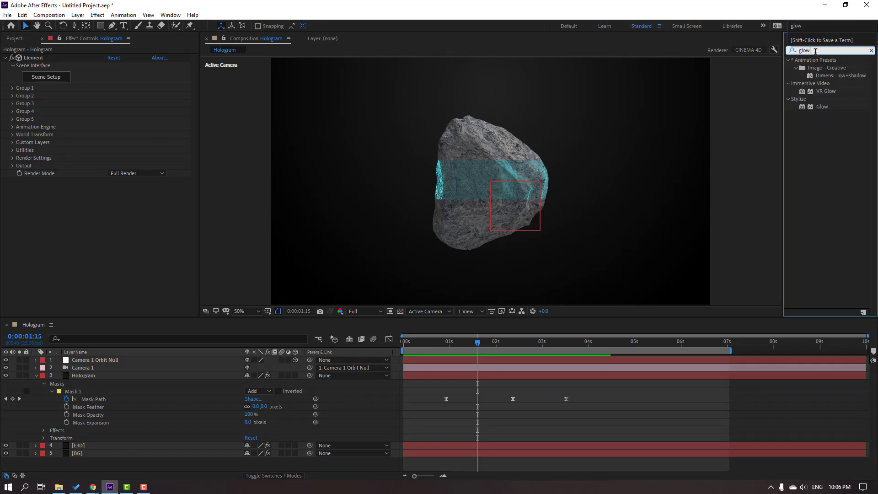
left_click(834, 105)
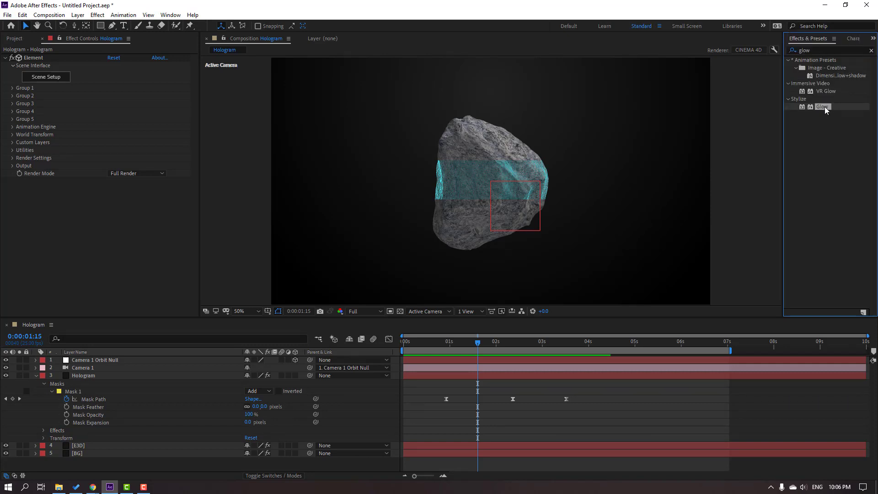
left_click_drag(89, 386, 81, 381)
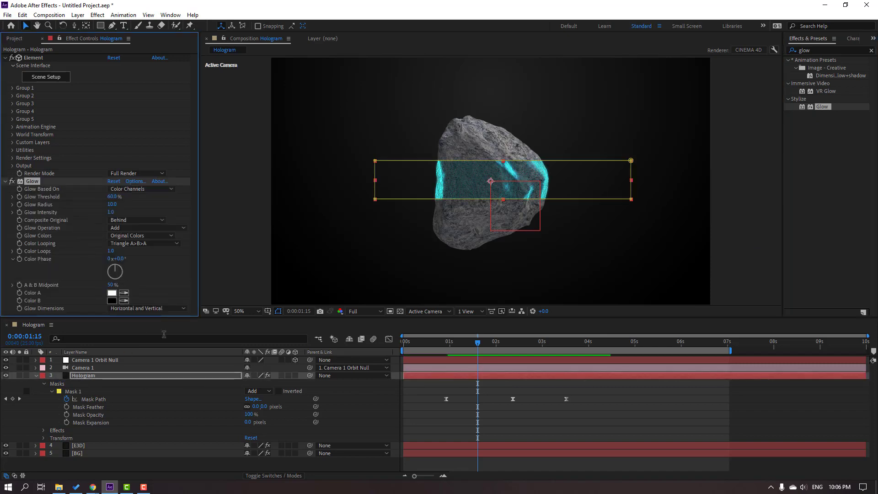
Step: Set Glow Radius to 85 and Glow Threshold to 38%, viewing at 100%
key(".")
left_click_drag(114, 207, 156, 201)
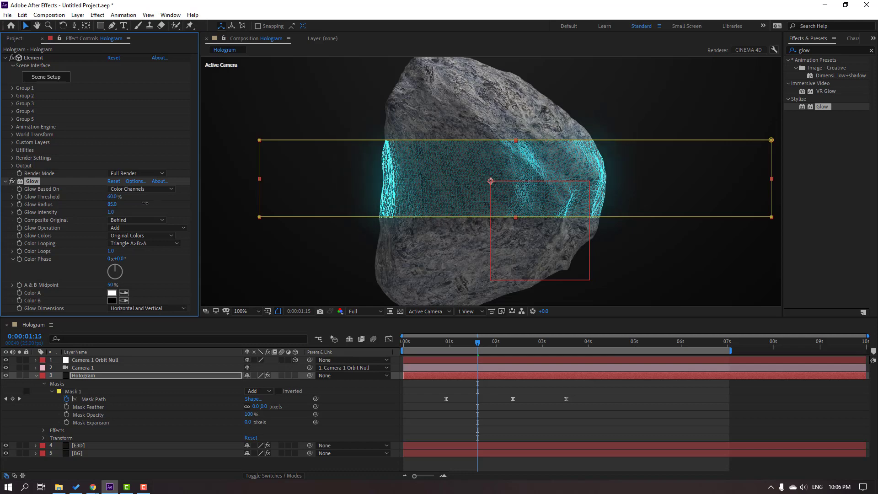
left_click_drag(101, 196, 120, 213)
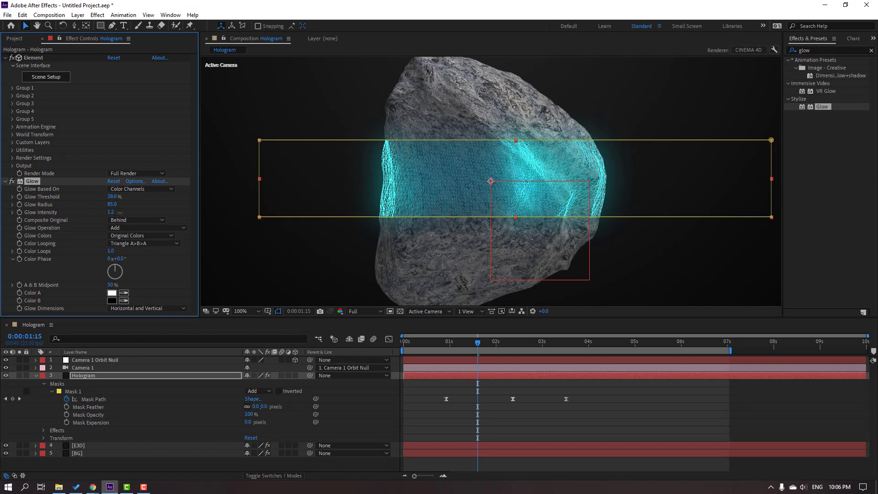
Step: Preview the glowing sweep, end the work area near 4 s, and show only animated properties
left_click(664, 418)
scroll(437, 261, "down", 2)
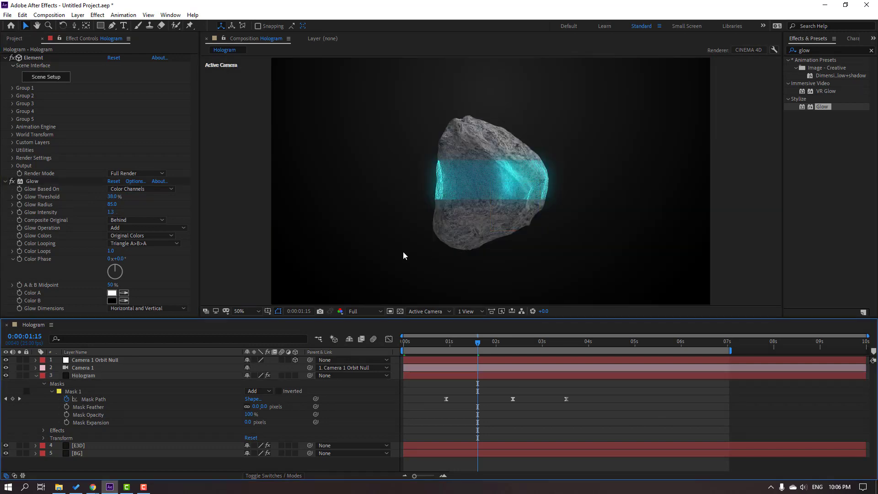
key("space")
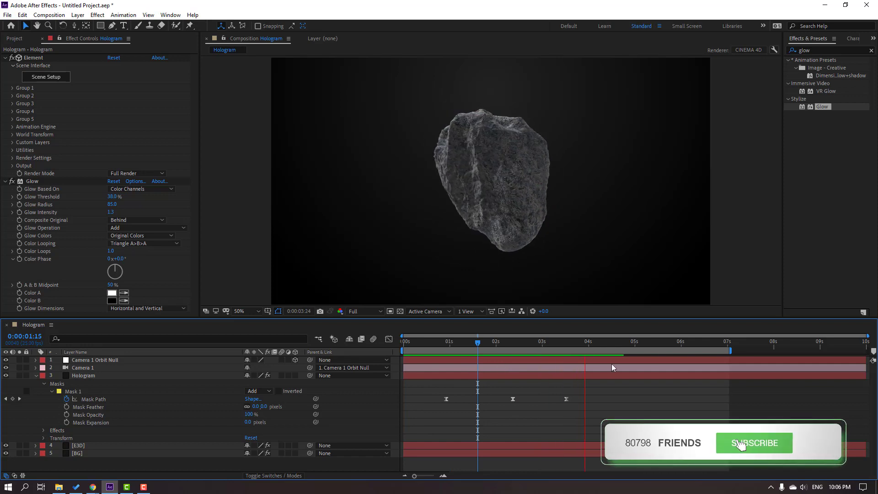
key("n")
key("u")
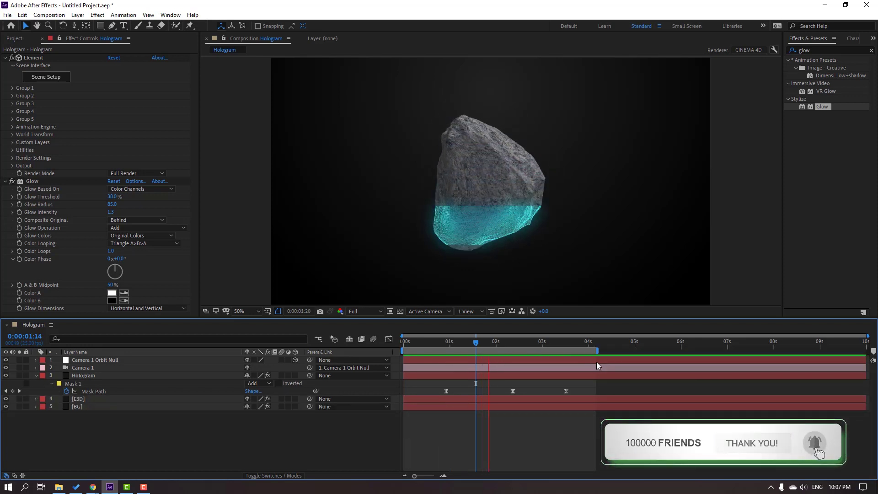